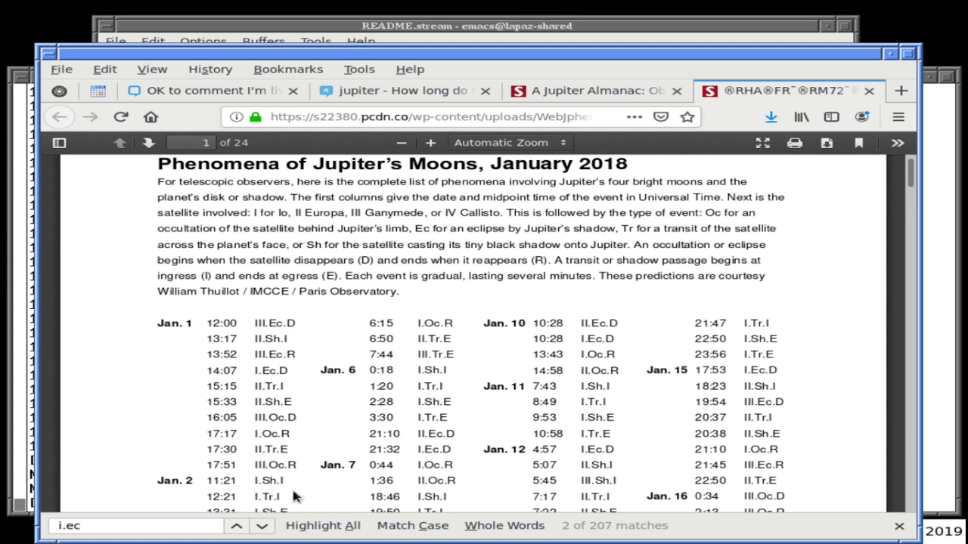
# Step: Review the January 2018 table of Jupiter's moon phenomena and the introduction explaining its event codes
pyautogui.scroll(-5, 293, 495)
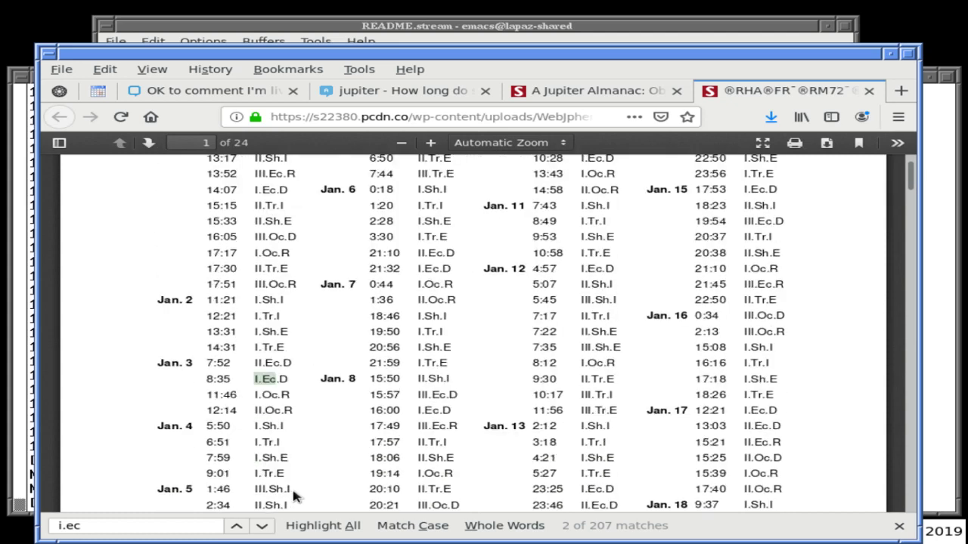
pyautogui.scroll(-4, 293, 495)
pyautogui.scroll(6, 294, 494)
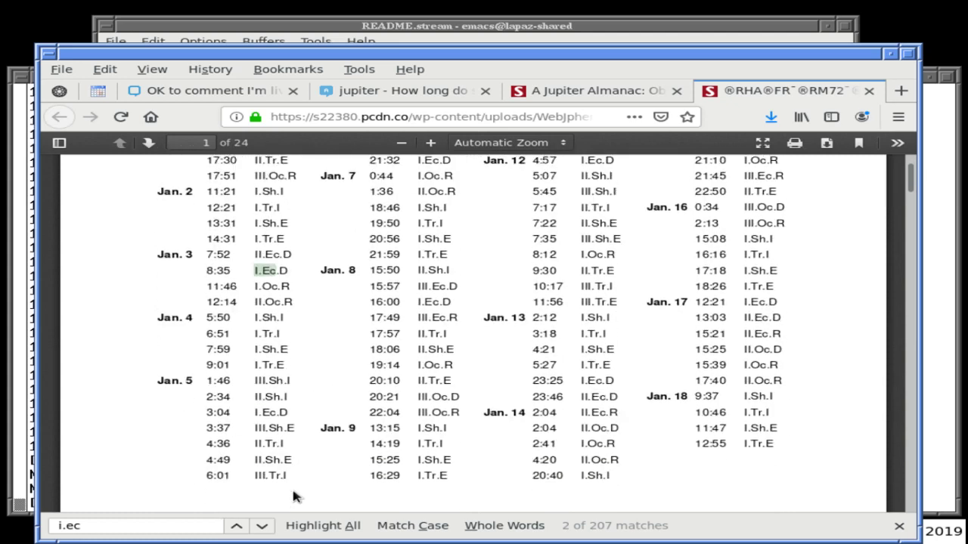
pyautogui.scroll(6, 292, 486)
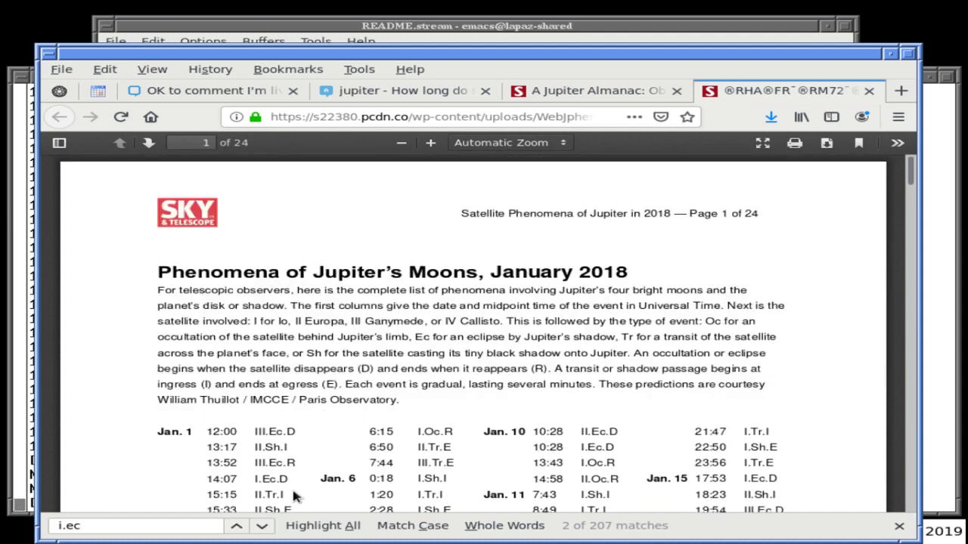
pyautogui.scroll(-1, 292, 486)
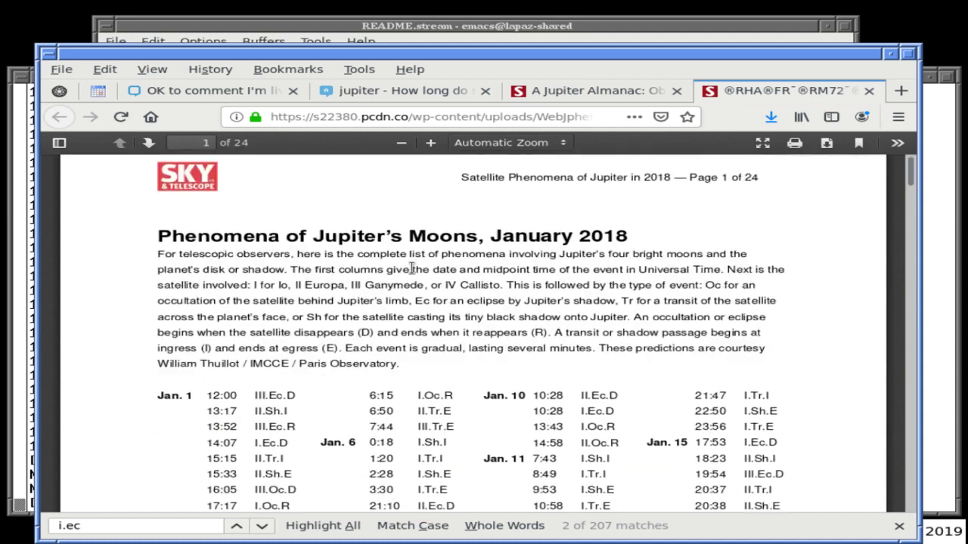
# Step: Switch to the xterm terminal and launch Stellarium as a background process
pyautogui.click(35, 174)
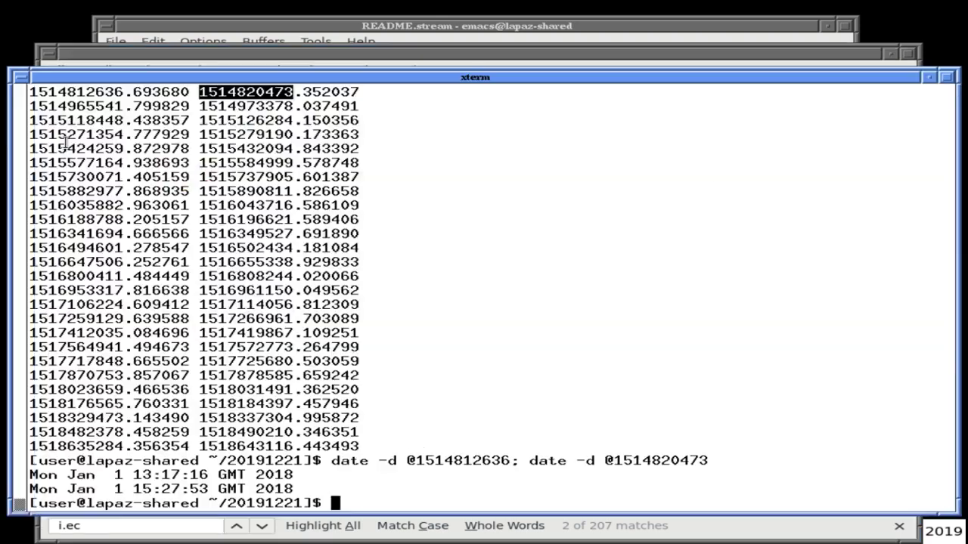
pyautogui.rightClick(36, 28)
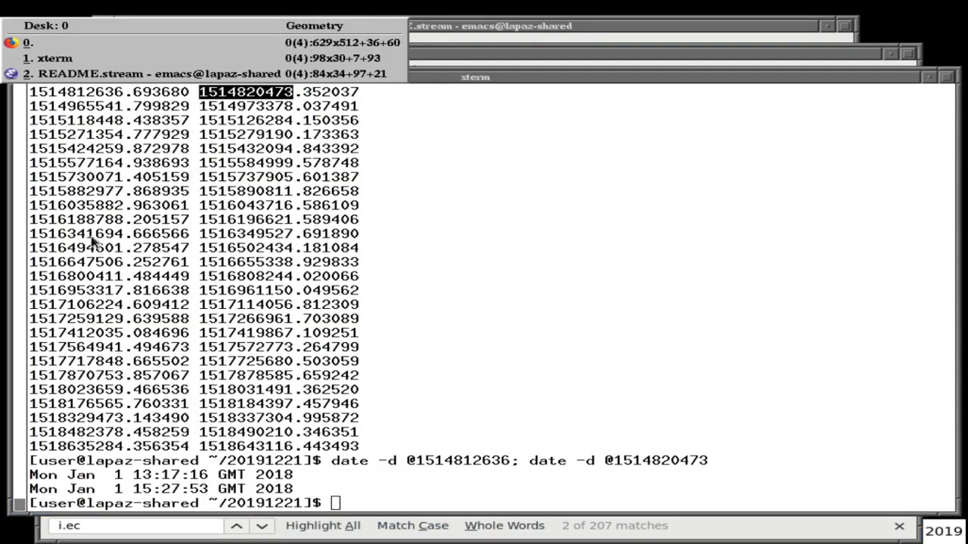
pyautogui.click(269, 431)
pyautogui.write('stellar')
pyautogui.press('Tab')
pyautogui.press('Tab')
pyautogui.write('&')
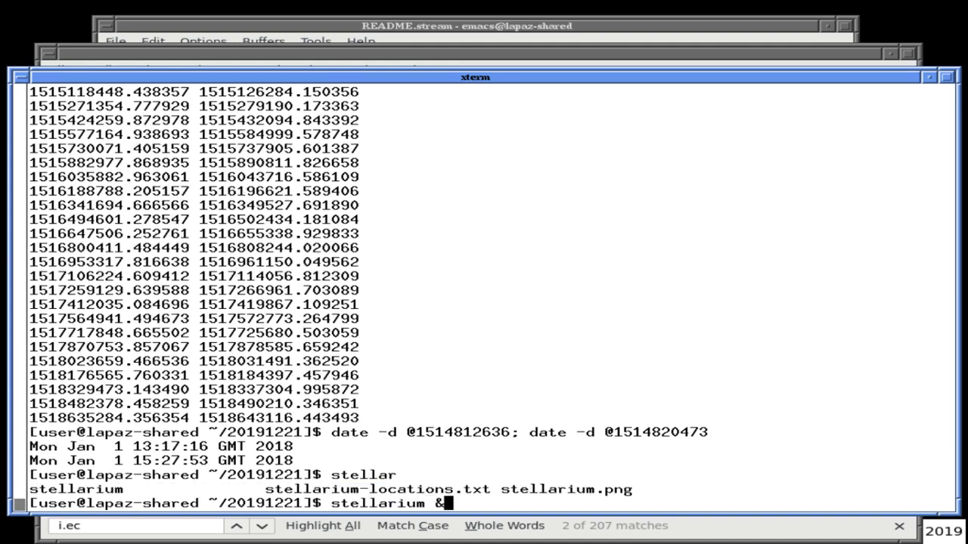
pyautogui.press('Return')
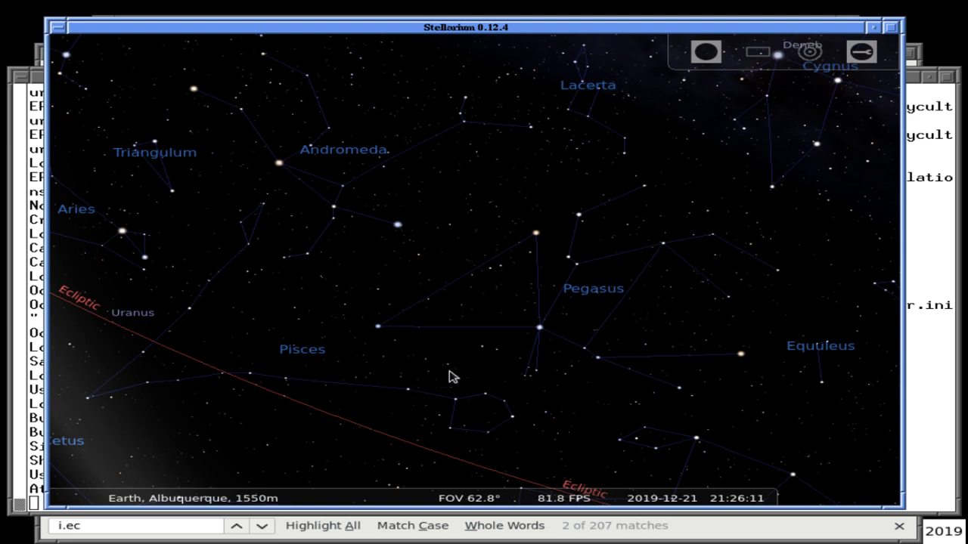
# Step: Set the observing location to Io, near its equator at S 0° 45' and W 8° 6'
pyautogui.press('F6')
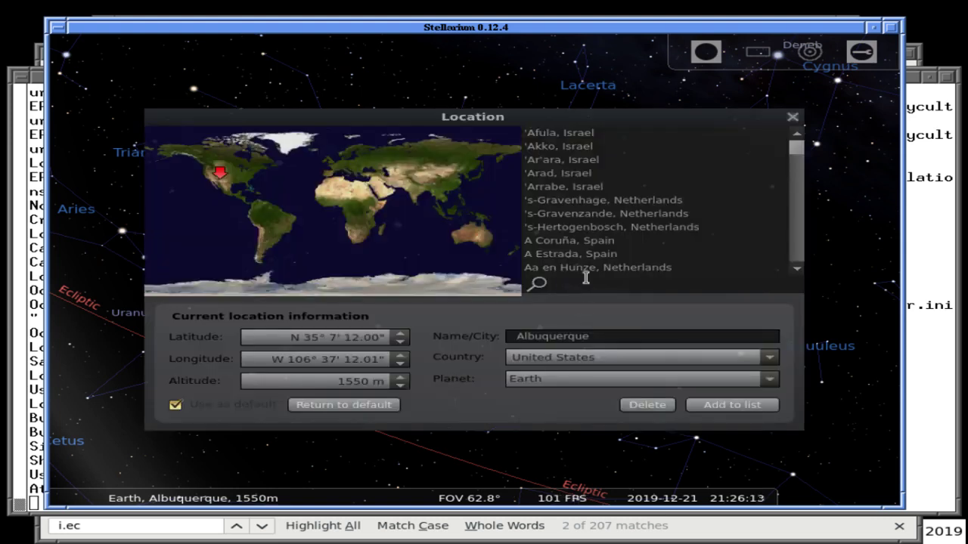
pyautogui.write('io')
pyautogui.press('BackSpace')
pyautogui.press('BackSpace')
pyautogui.click(670, 379)
pyautogui.moveTo(766, 415); pyautogui.dragTo(762, 446)
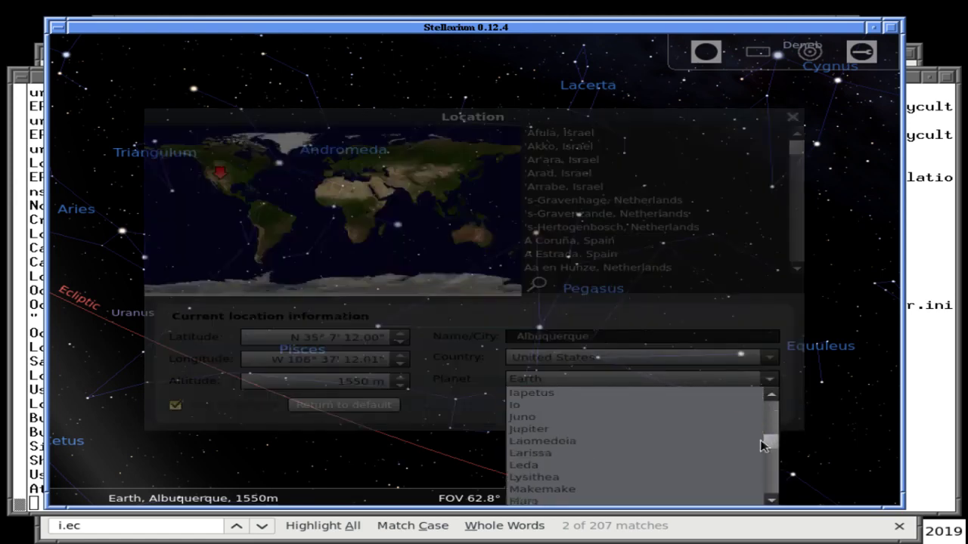
pyautogui.click(562, 405)
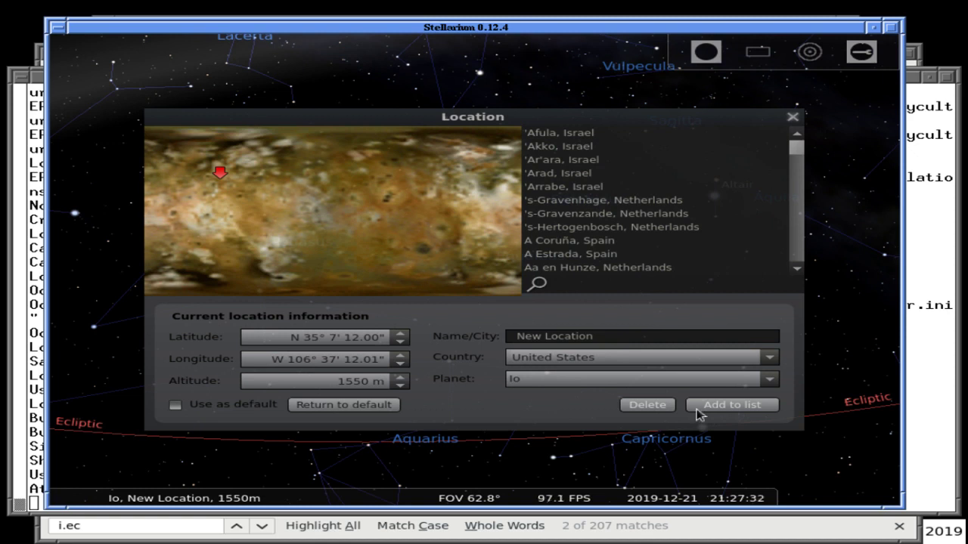
pyautogui.click(323, 215)
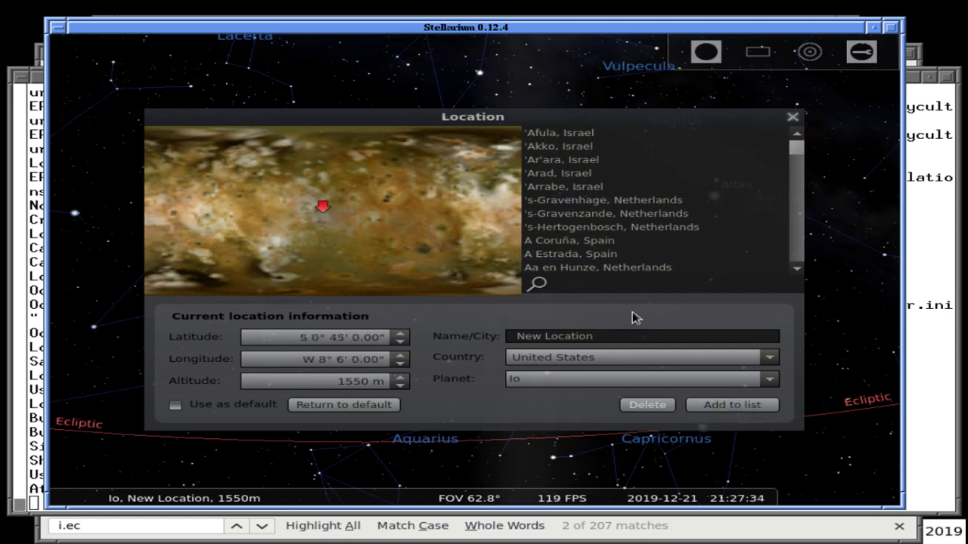
pyautogui.click(791, 117)
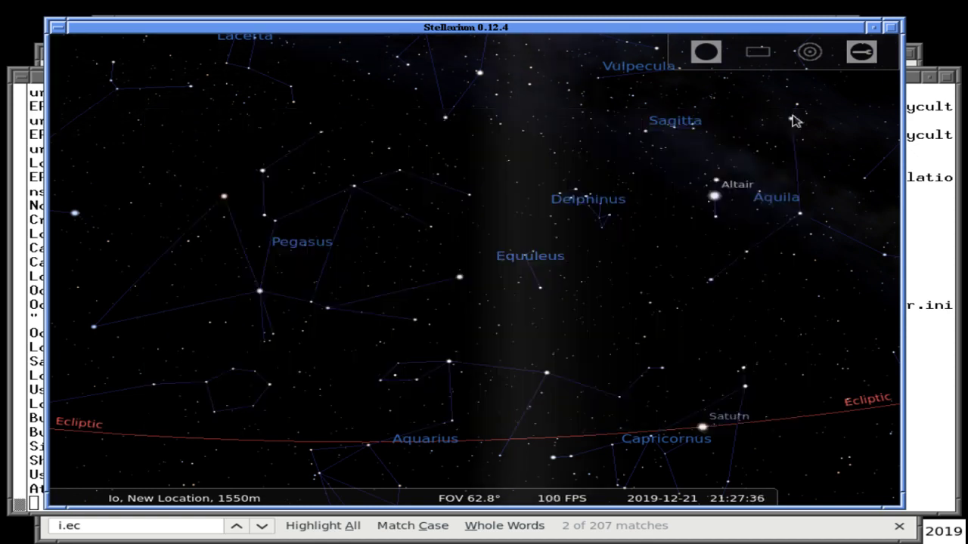
# Step: Open the date and time settings and set the simulation year to 2017
pyautogui.press('F6')
pyautogui.press('F6')
pyautogui.press('F5')
pyautogui.click(353, 284)
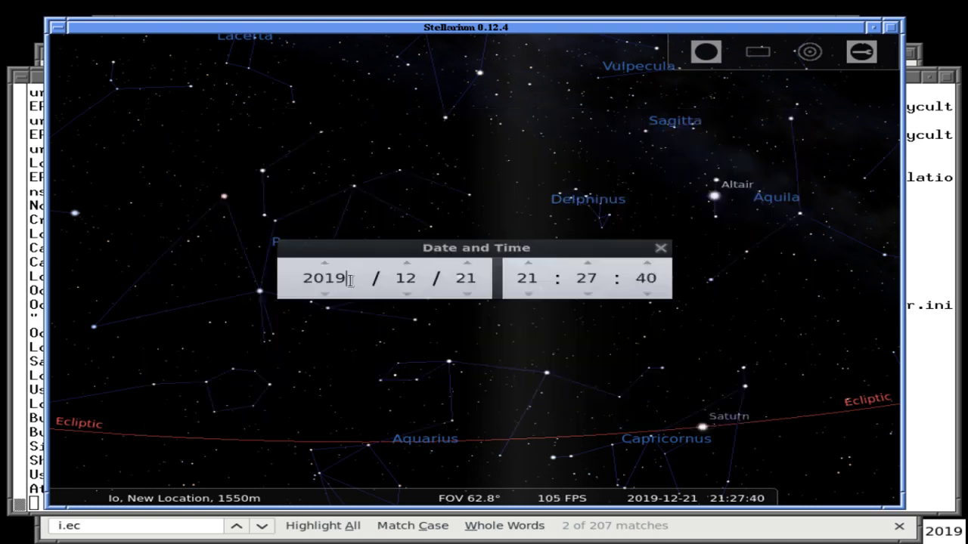
pyautogui.press('BackSpace')
pyautogui.write('8')
pyautogui.press('BackSpace')
pyautogui.write('7')
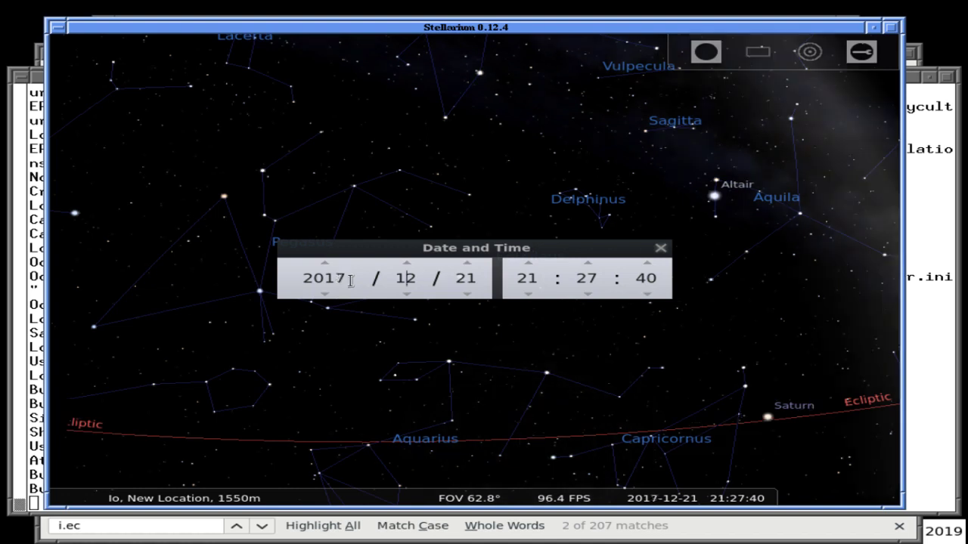
# Step: Set the simulation month and day to 1/1 and the time to 0:0:0
pyautogui.press('Right')
pyautogui.press('Delete')
pyautogui.write('1')
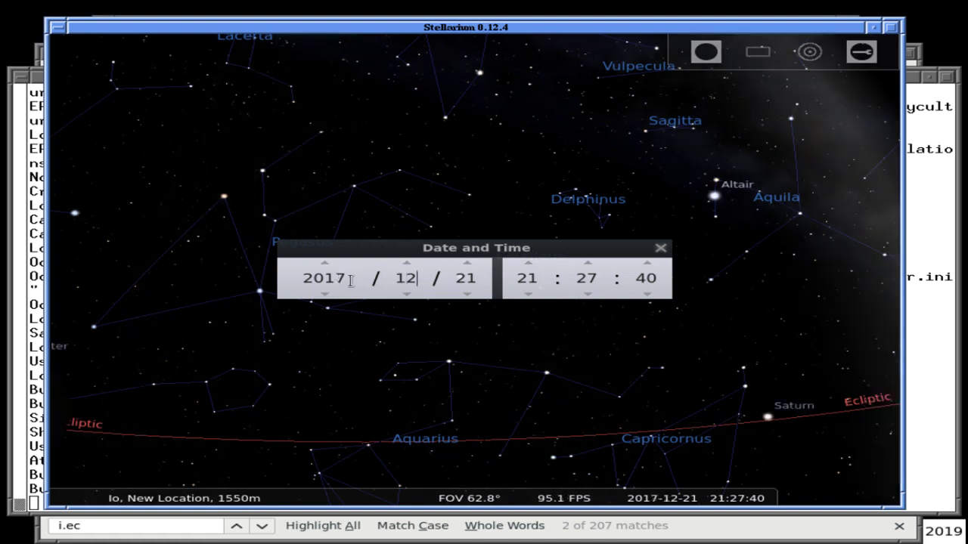
pyautogui.press('Delete')
pyautogui.press('Tab')
pyautogui.write('1')
pyautogui.press('Tab')
pyautogui.write('0')
pyautogui.press('Tab')
pyautogui.write('0')
pyautogui.press('Tab')
pyautogui.write('0')
pyautogui.hotkey('shift', 'Left')
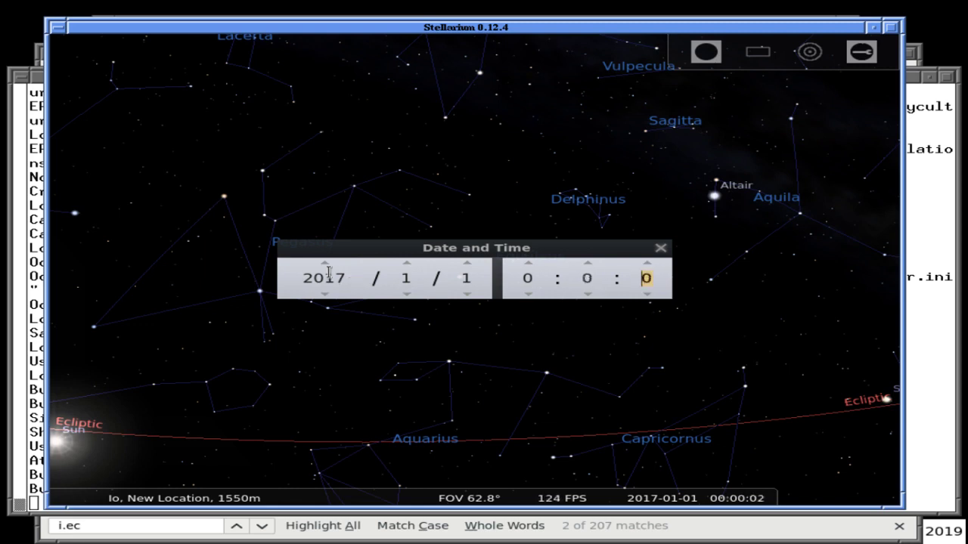
# Step: Change the simulation year to 2018, close the date settings and pause the passage of time
pyautogui.click(319, 264)
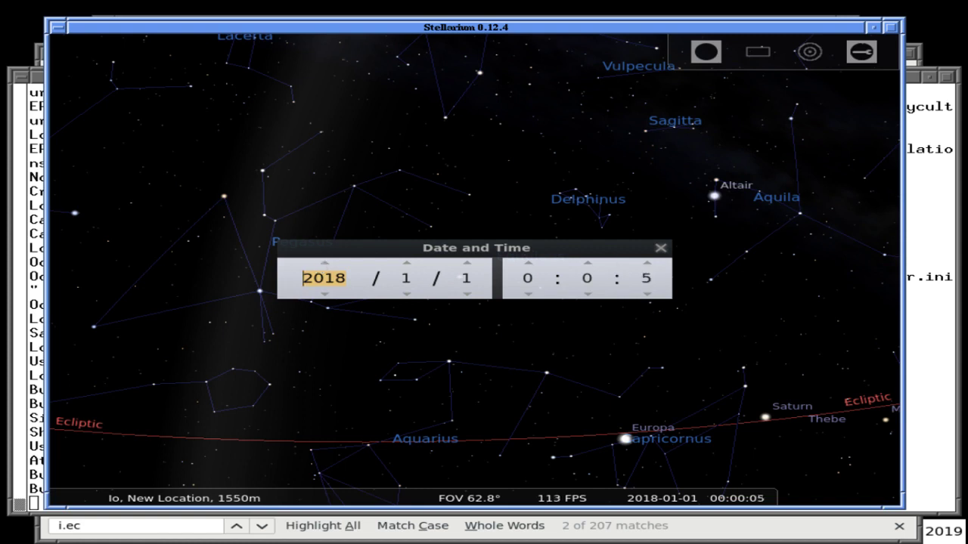
pyautogui.click(660, 248)
pyautogui.moveTo(643, 491)
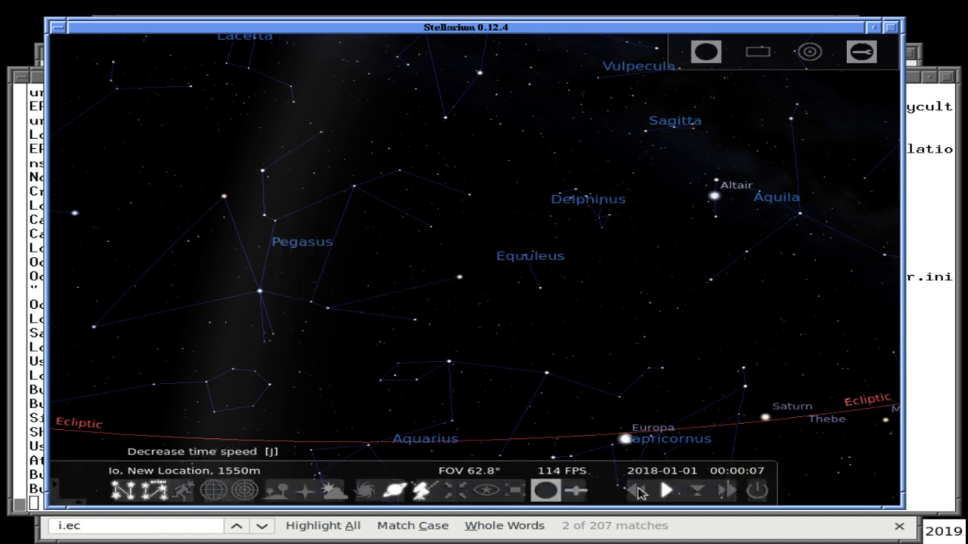
pyautogui.click(667, 492)
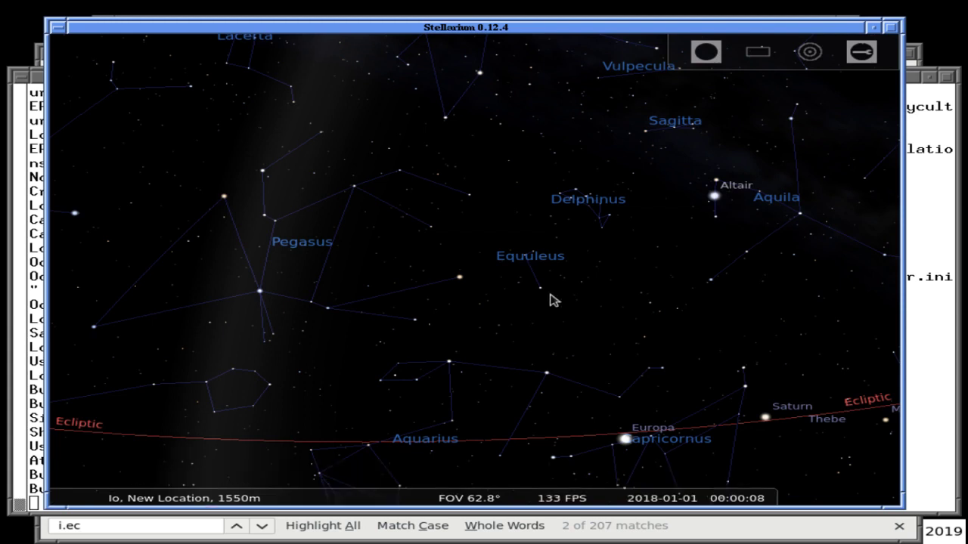
pyautogui.press('F4')
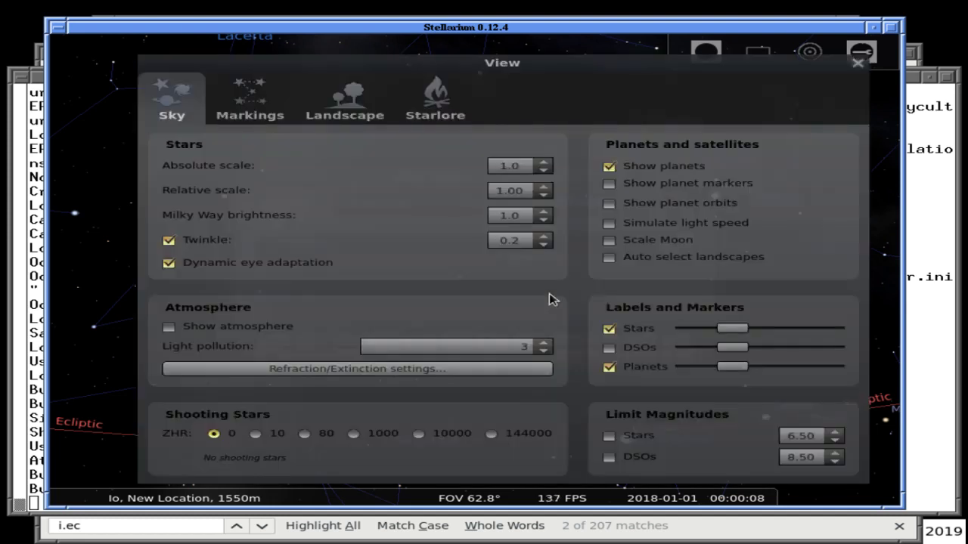
pyautogui.press('F4')
pyautogui.press('F3')
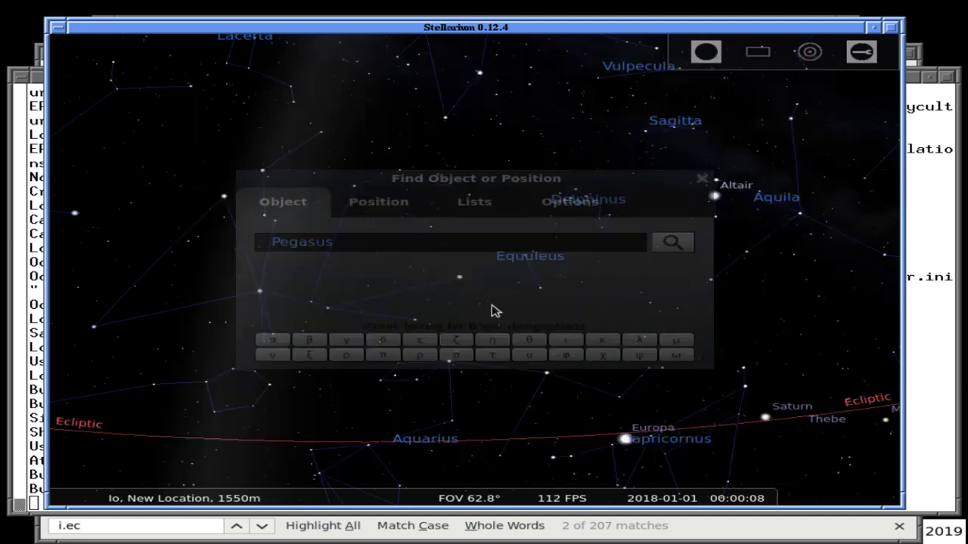
pyautogui.click(703, 179)
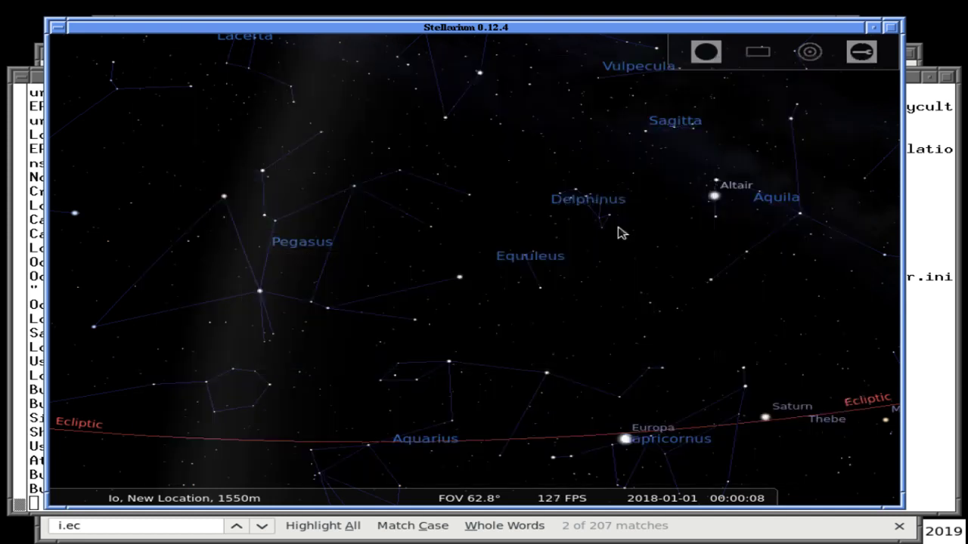
# Step: Find the Sun and centre the view on it, with a field of view of about 42°
pyautogui.press('F3')
pyautogui.write('sun')
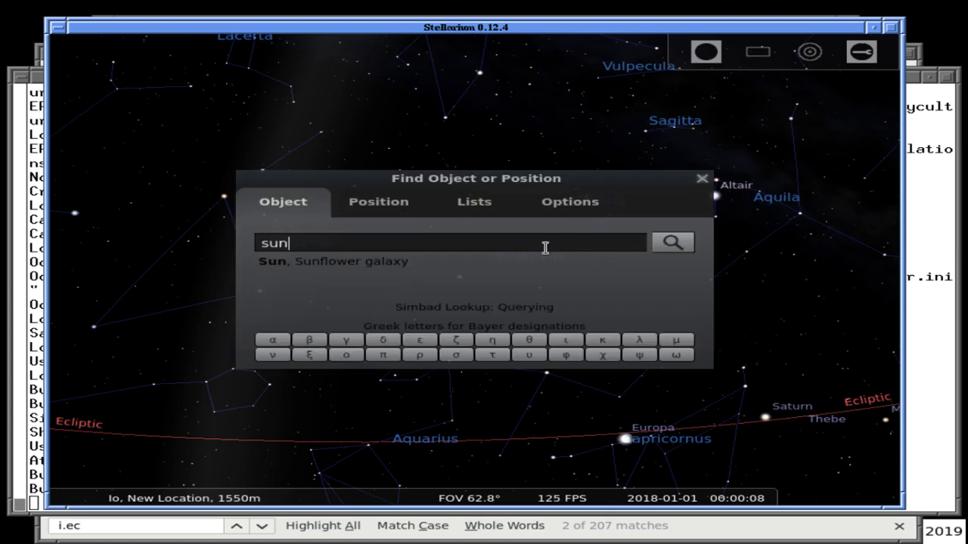
pyautogui.press('Return')
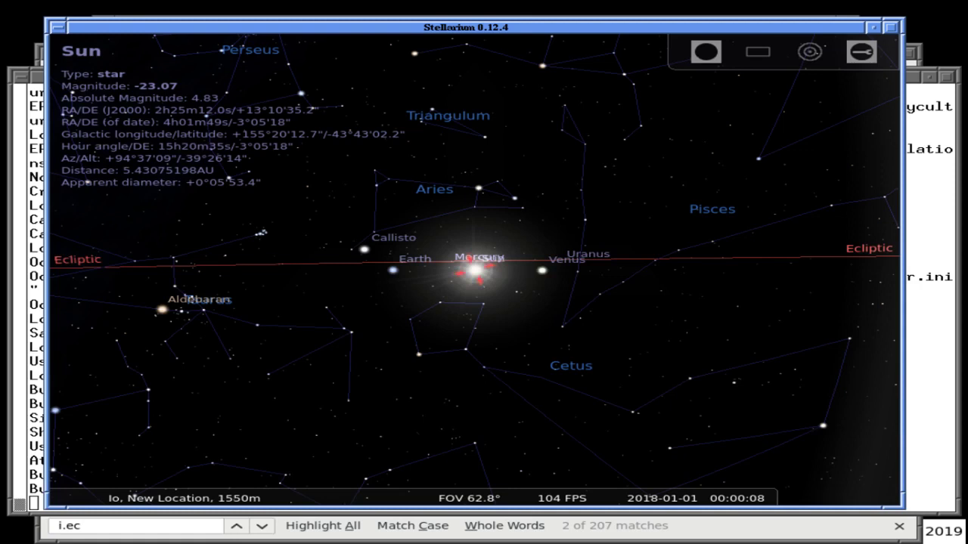
pyautogui.scroll(5, 265, 266)
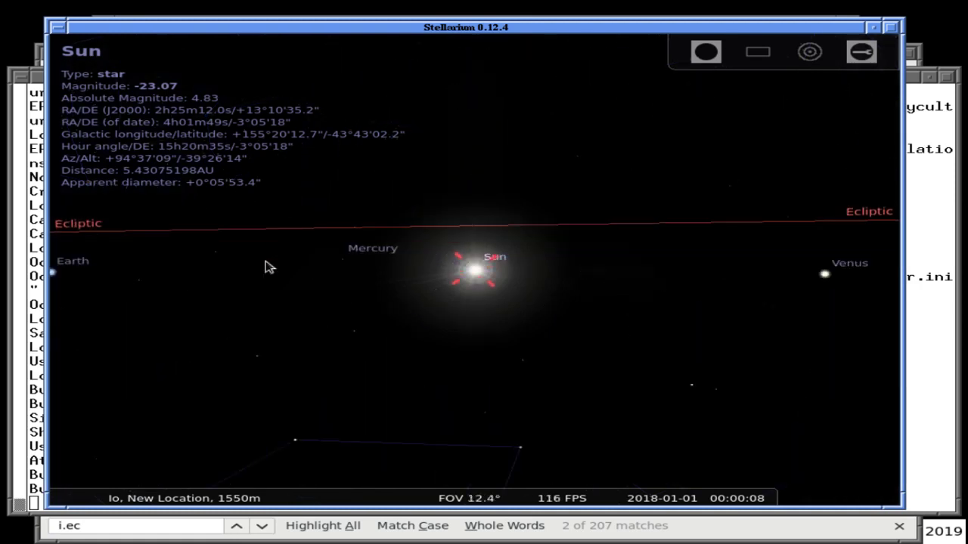
pyautogui.scroll(-5, 265, 267)
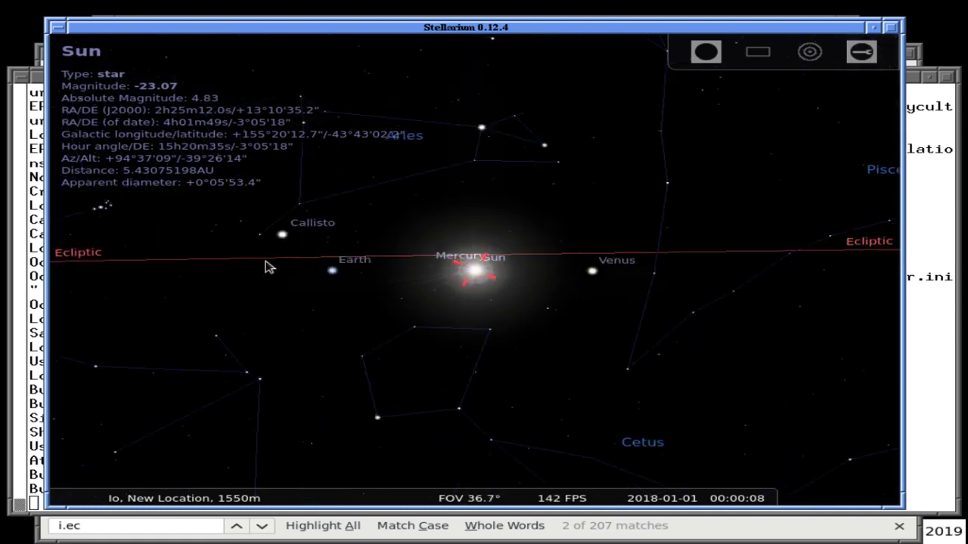
pyautogui.scroll(-1, 264, 266)
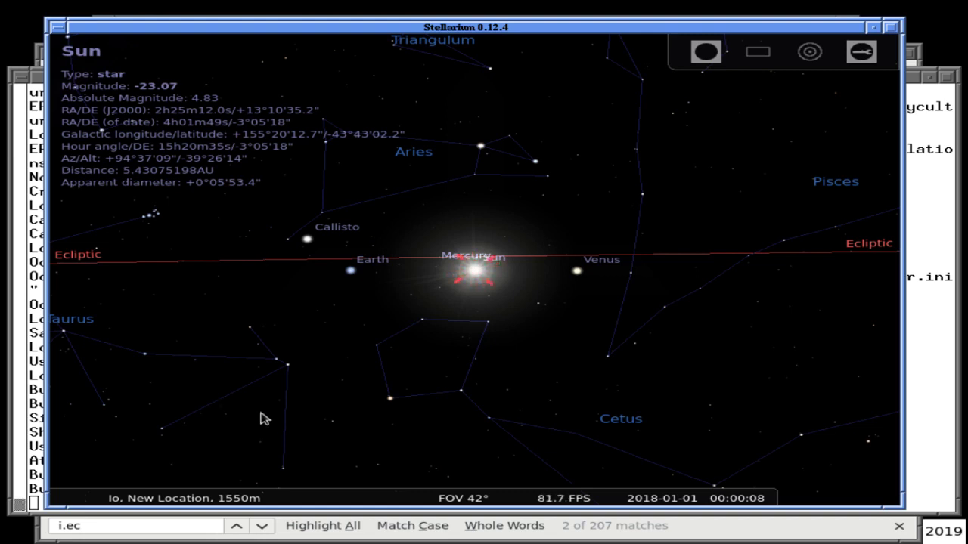
# Step: Fast-forward the simulation to about 04:37 on 2018-01-01, and return to the normal time rate
pyautogui.moveTo(363, 490)
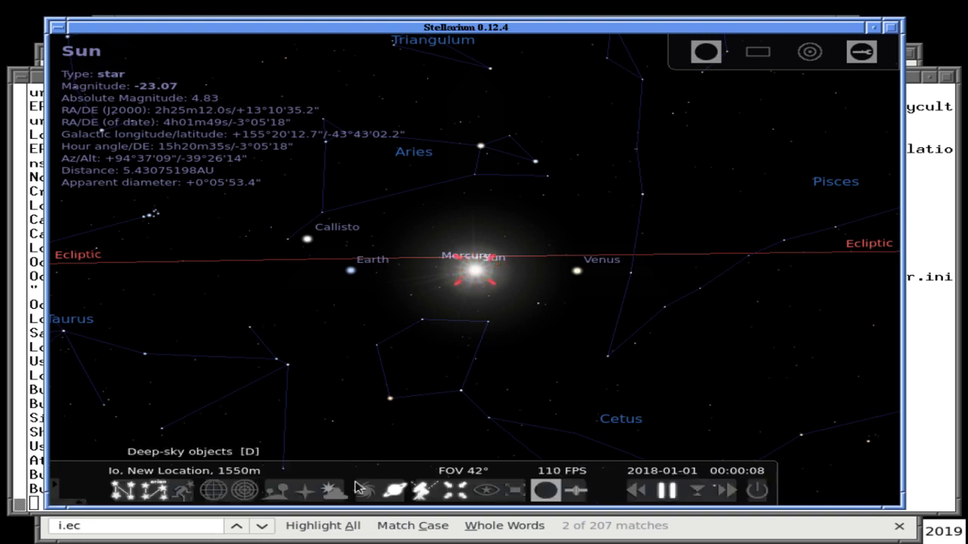
pyautogui.click(727, 491)
pyautogui.click(728, 491)
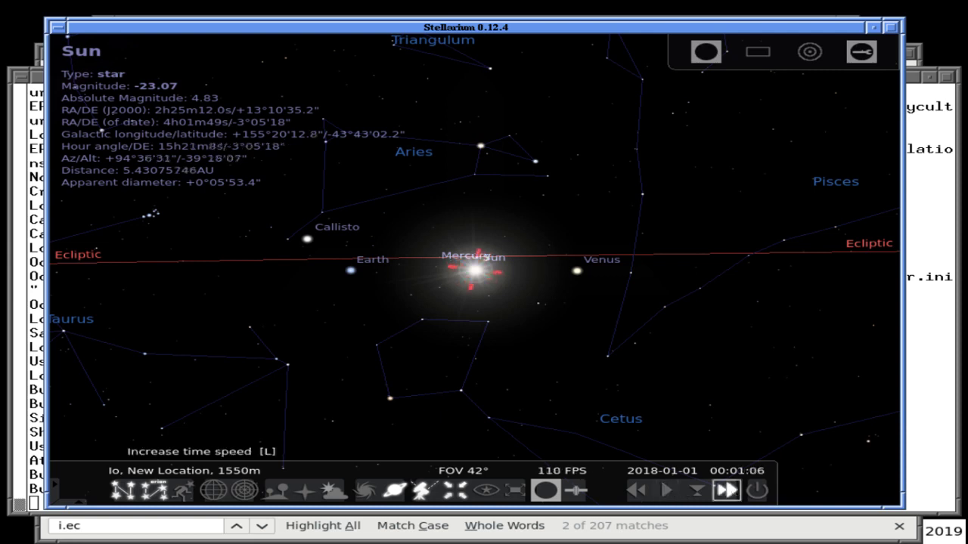
pyautogui.click(727, 491)
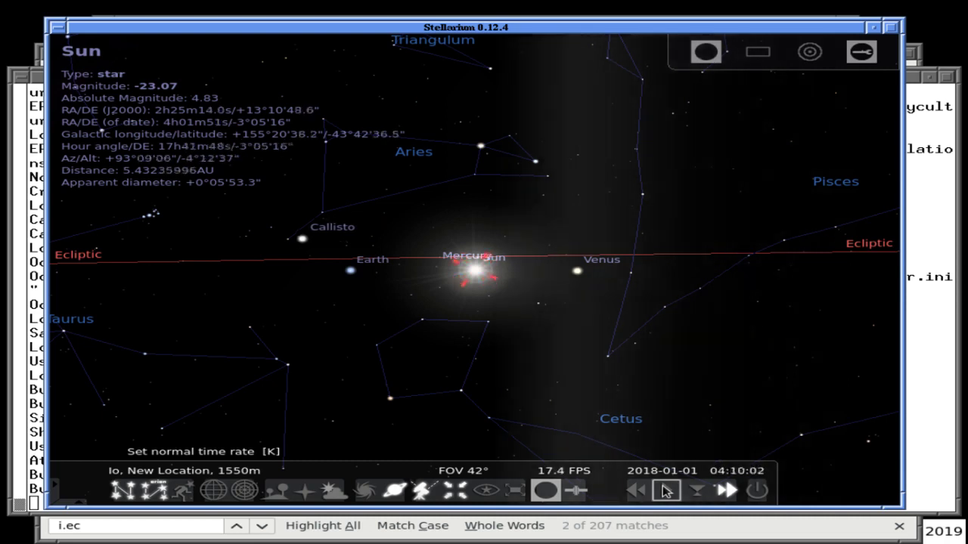
pyautogui.click(665, 491)
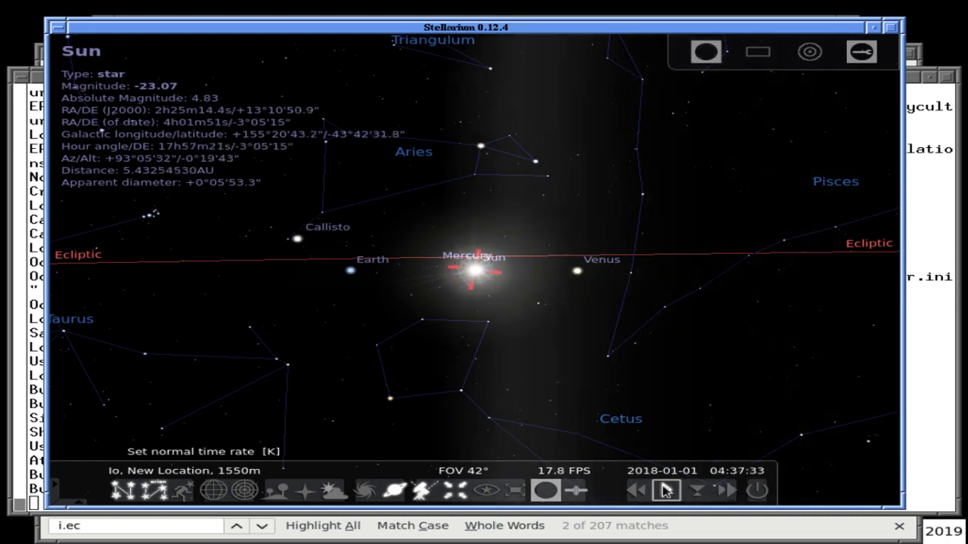
# Step: Widen the field of view around the Sun to examine where Jupiter lies relative to it
pyautogui.scroll(-3, 521, 320)
pyautogui.scroll(-5, 521, 319)
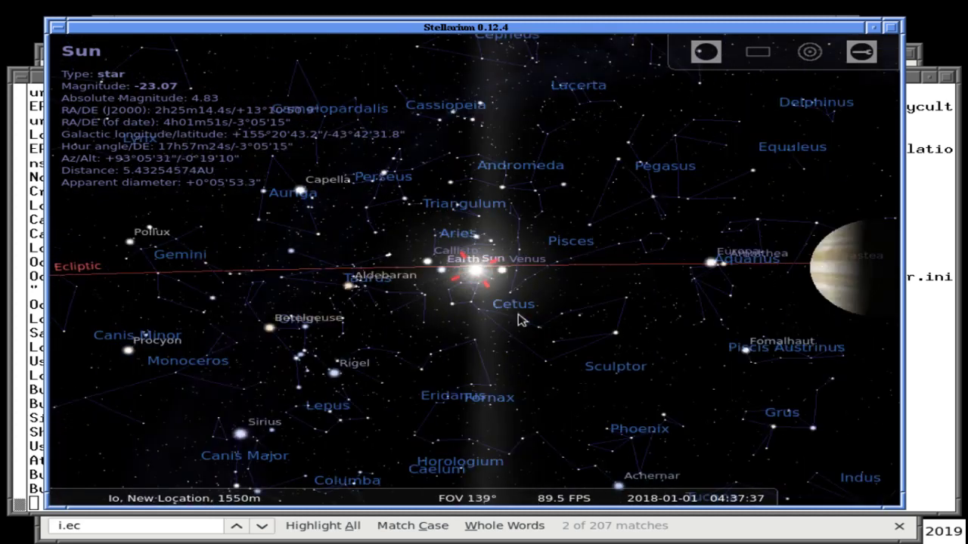
pyautogui.scroll(-2, 521, 319)
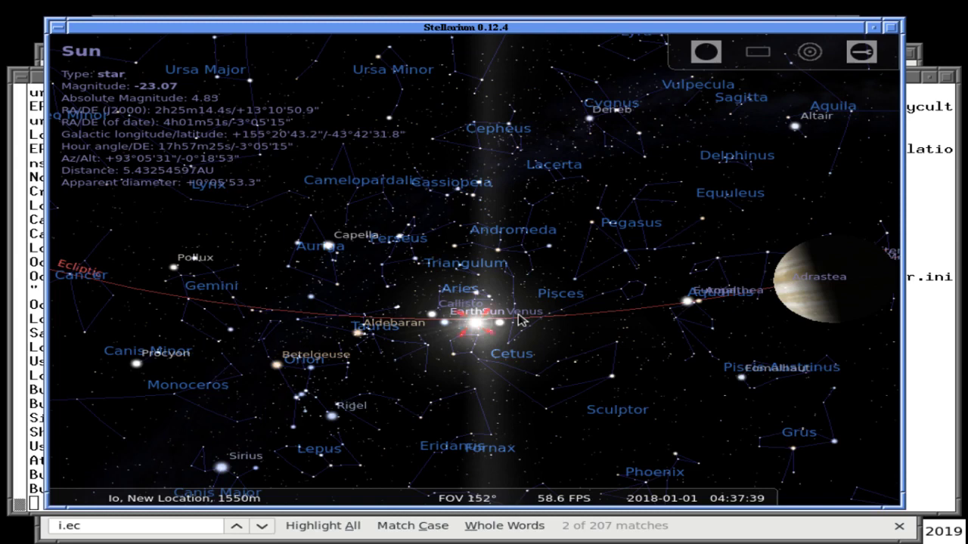
pyautogui.scroll(3, 521, 319)
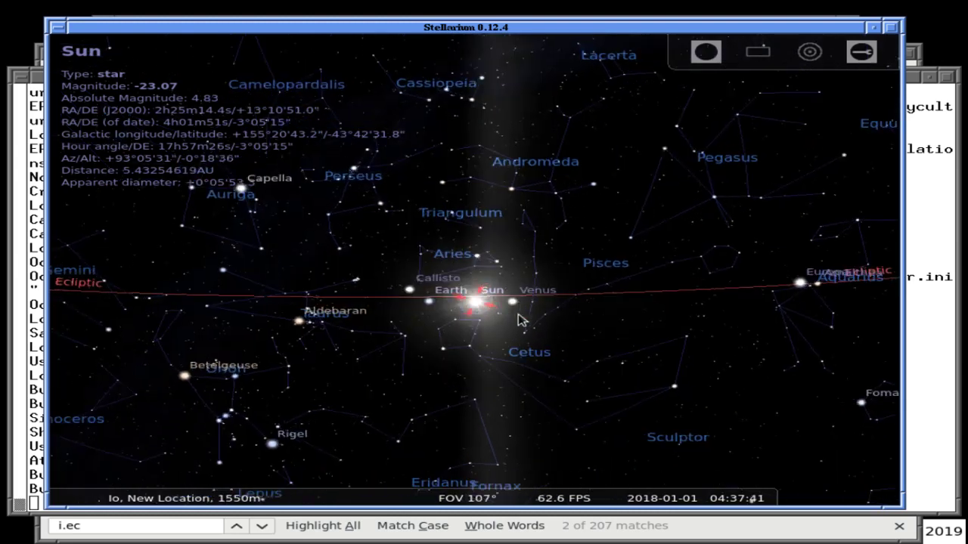
# Step: Fast-forward the simulation to about 13:11 on 2018-01-01 with a 44° field of view, and return to the normal time rate
pyautogui.moveTo(329, 486)
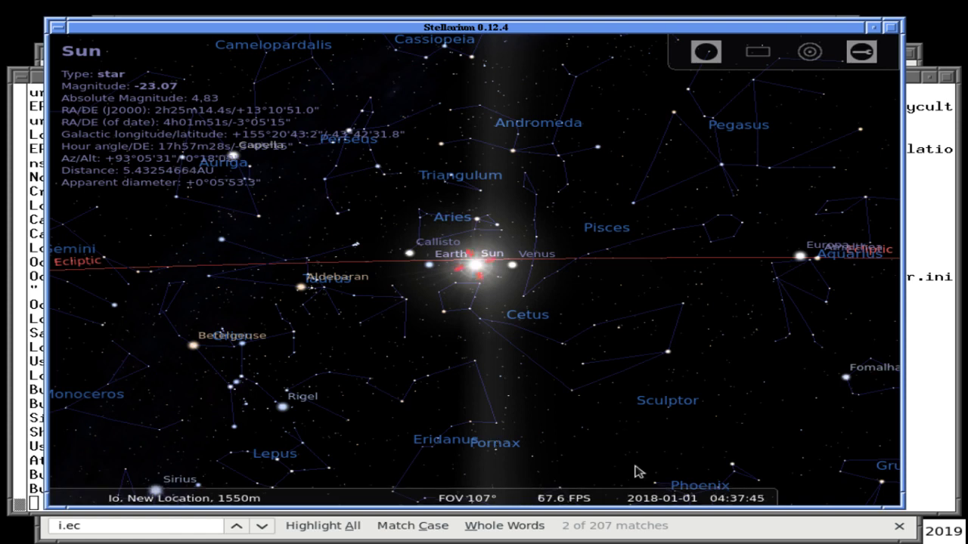
pyautogui.moveTo(639, 487)
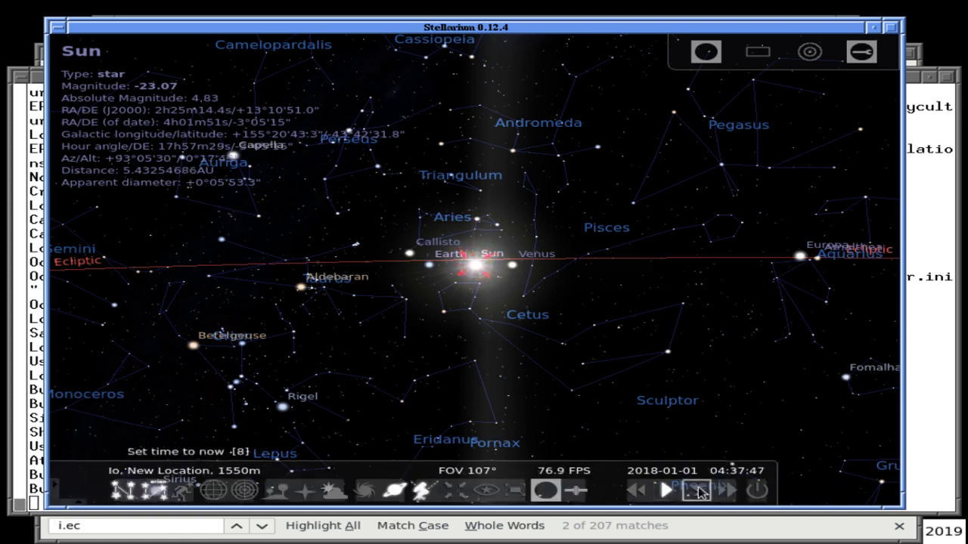
pyautogui.click(727, 490)
pyautogui.click(723, 491)
pyautogui.click(723, 492)
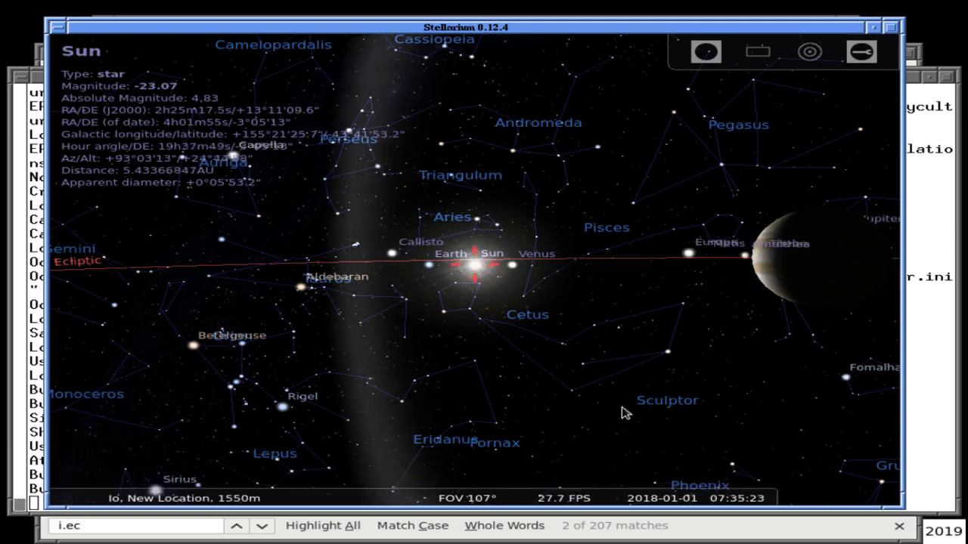
pyautogui.scroll(4, 621, 412)
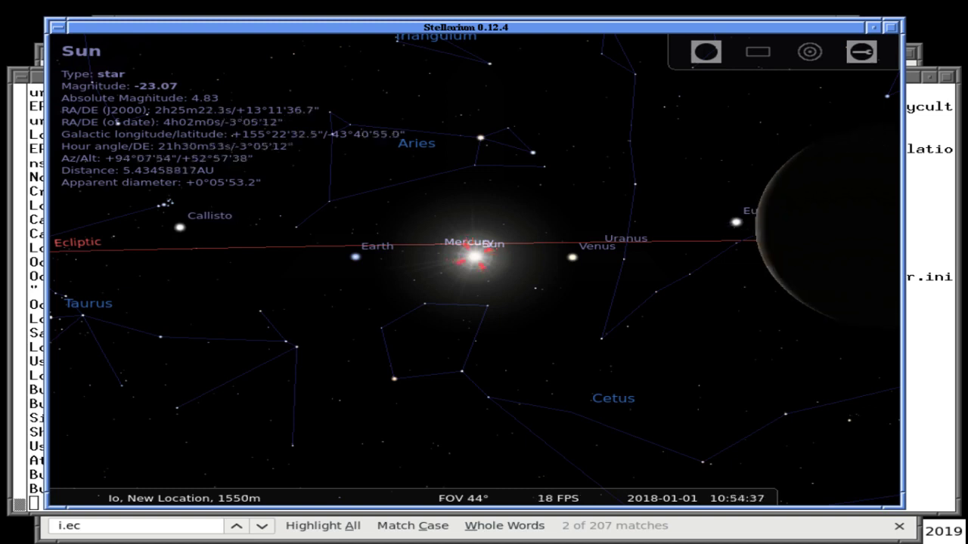
pyautogui.moveTo(636, 491)
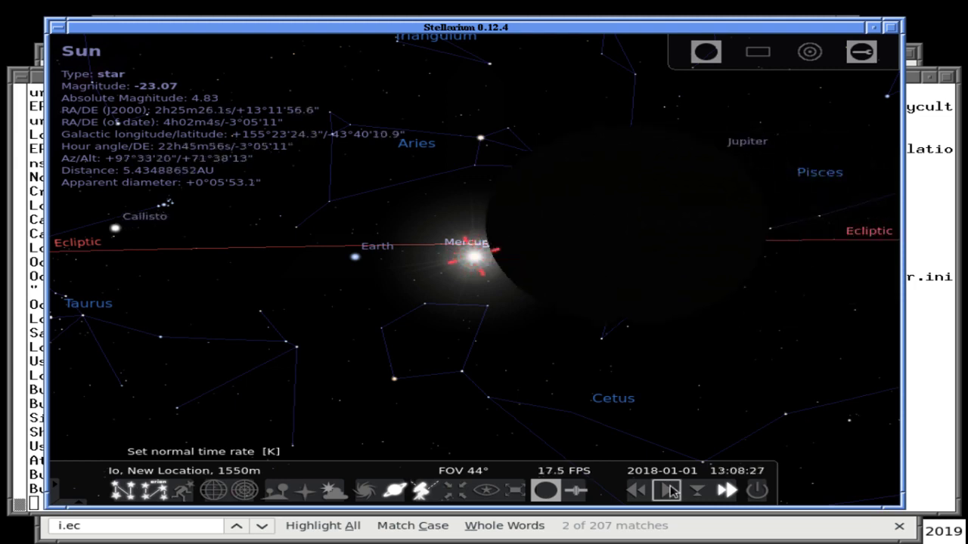
pyautogui.click(670, 492)
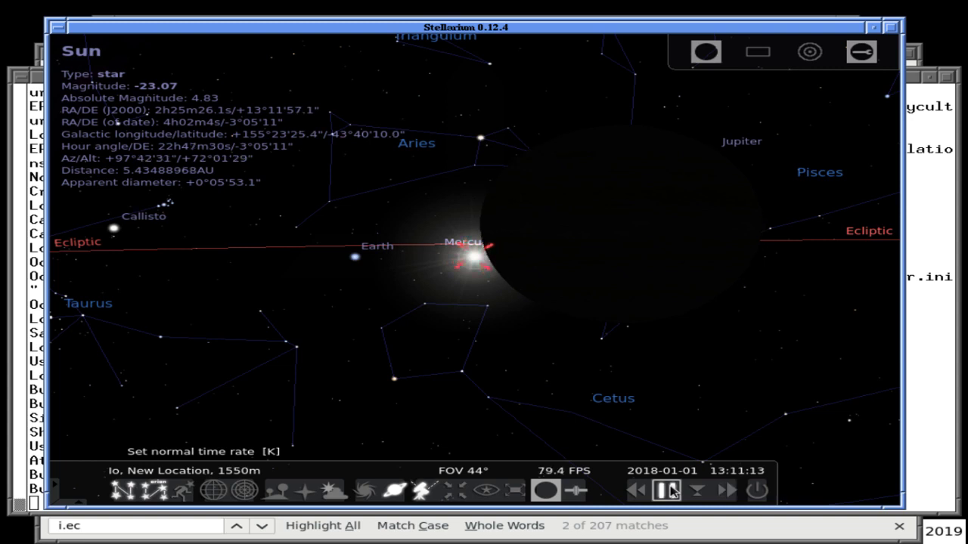
# Step: Narrow the field of view around the Sun to about 7.5° and advance the simulation to about 13:17, resuming normal speed
pyautogui.scroll(5, 572, 418)
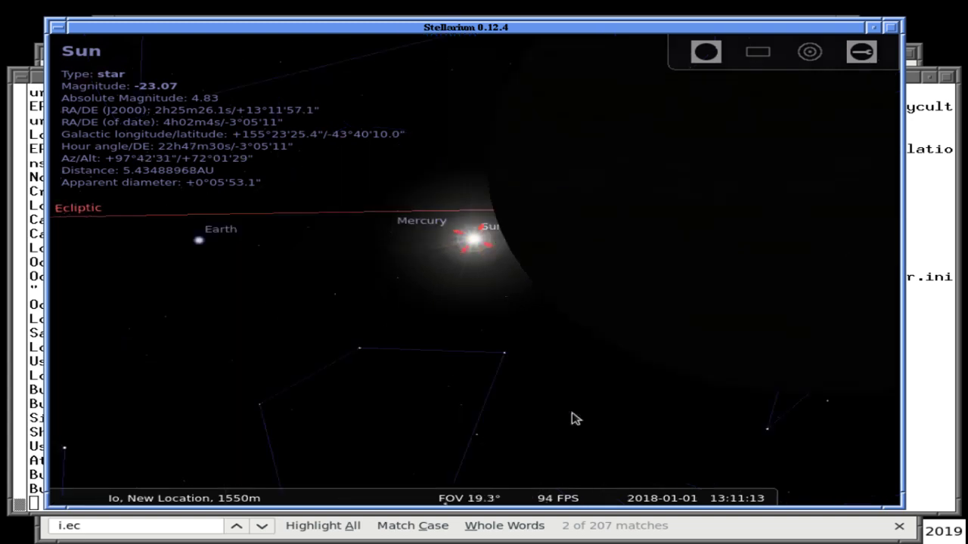
pyautogui.scroll(3, 572, 418)
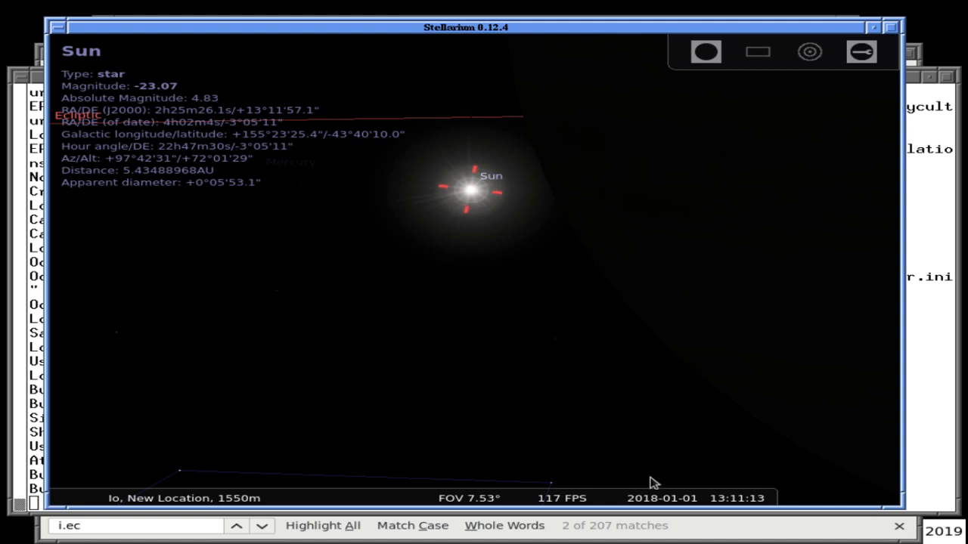
pyautogui.moveTo(698, 501)
pyautogui.click(726, 492)
pyautogui.click(726, 492)
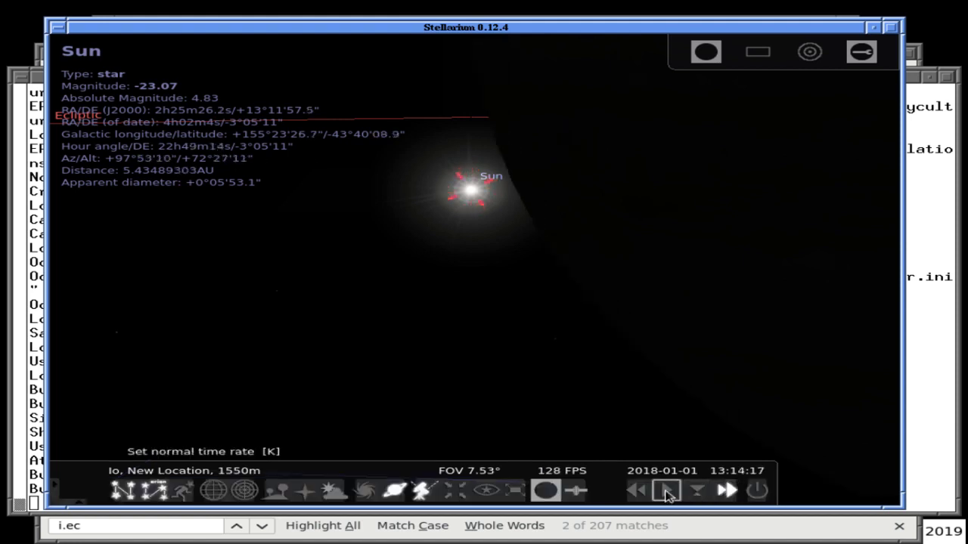
pyautogui.click(666, 492)
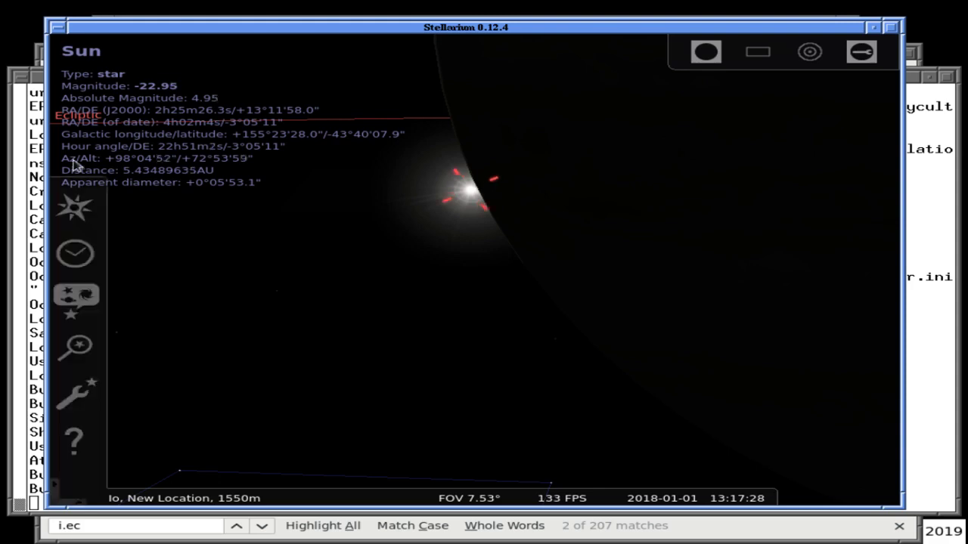
# Step: Switch to the almanac PDF in the browser, check the January 1 entry at 13:17, and return to Stellarium
pyautogui.click(34, 165)
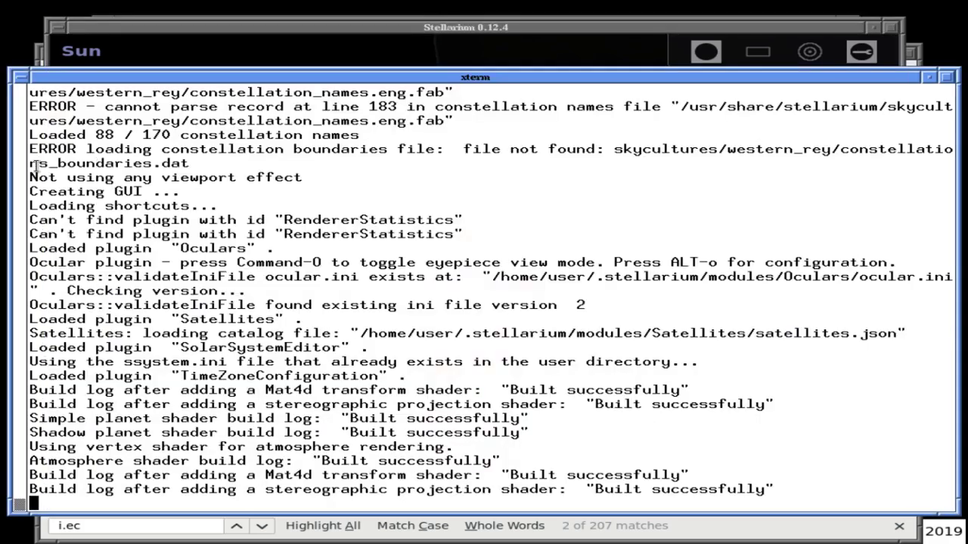
pyautogui.click(158, 60)
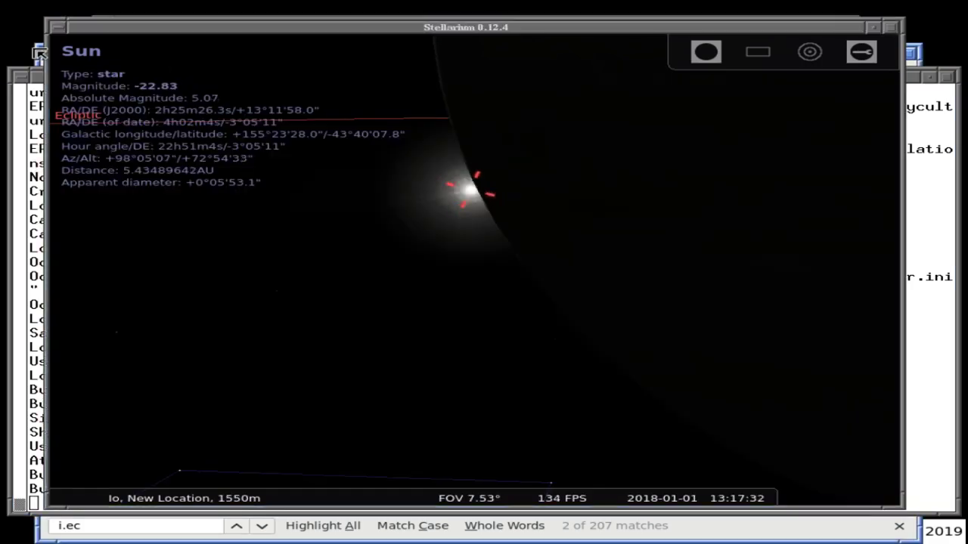
pyautogui.click(42, 52)
pyautogui.moveTo(236, 409); pyautogui.dragTo(222, 411)
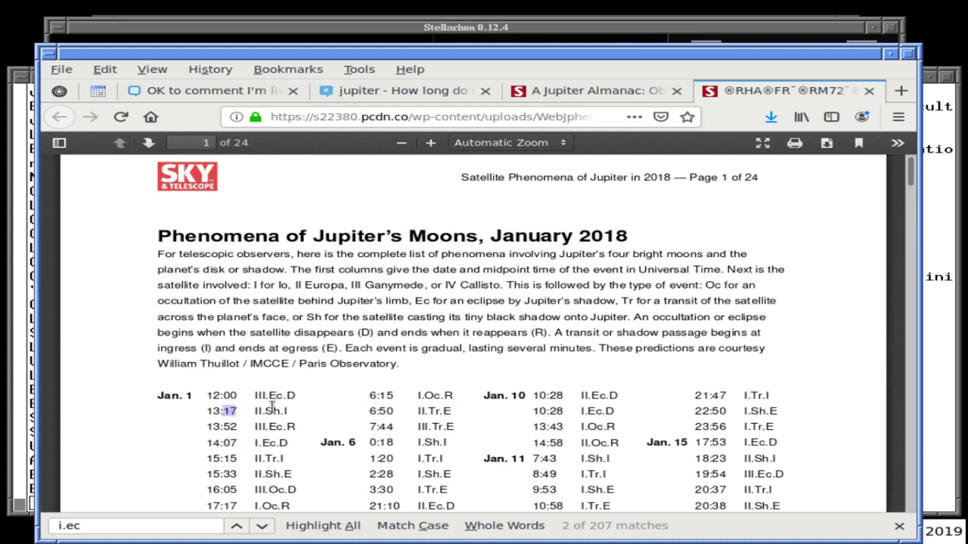
pyautogui.moveTo(283, 410); pyautogui.dragTo(295, 416)
pyautogui.click(529, 39)
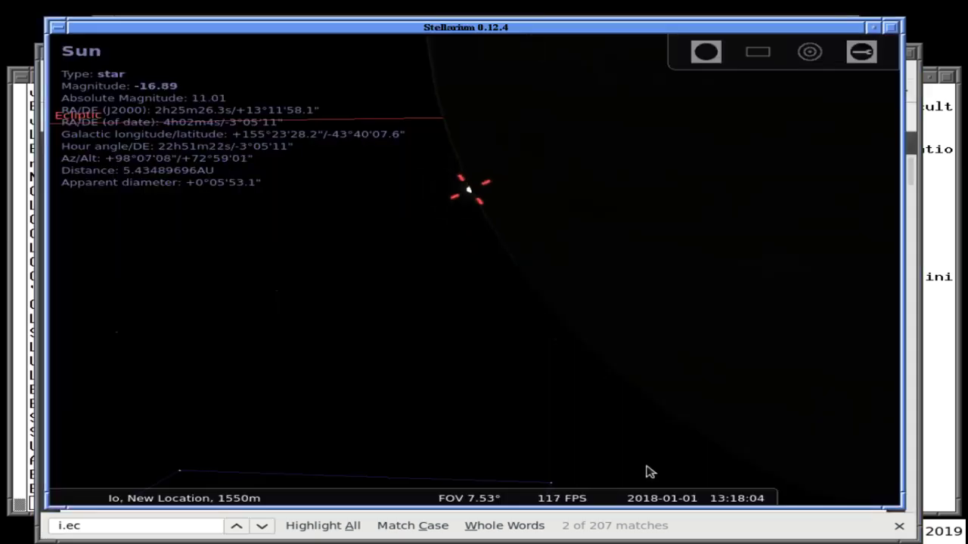
# Step: Fast-forward the simulation until Jupiter fully covers the Sun, at about 13:24, and restore the normal time rate
pyautogui.moveTo(665, 490)
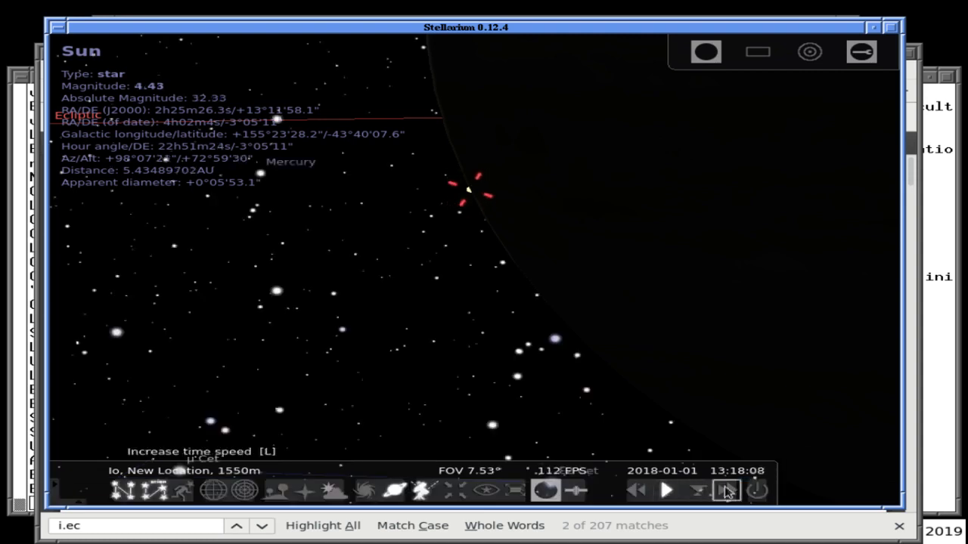
pyautogui.click(727, 491)
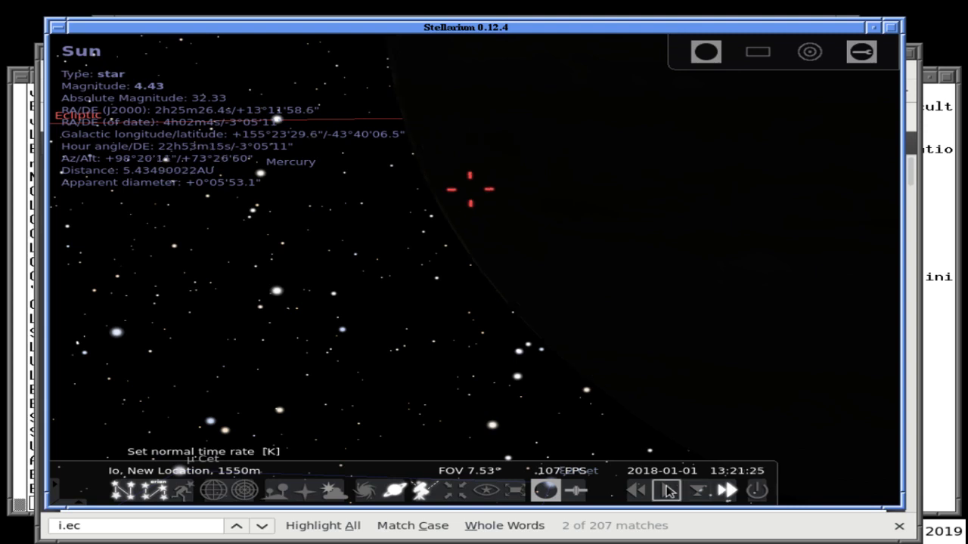
pyautogui.click(665, 490)
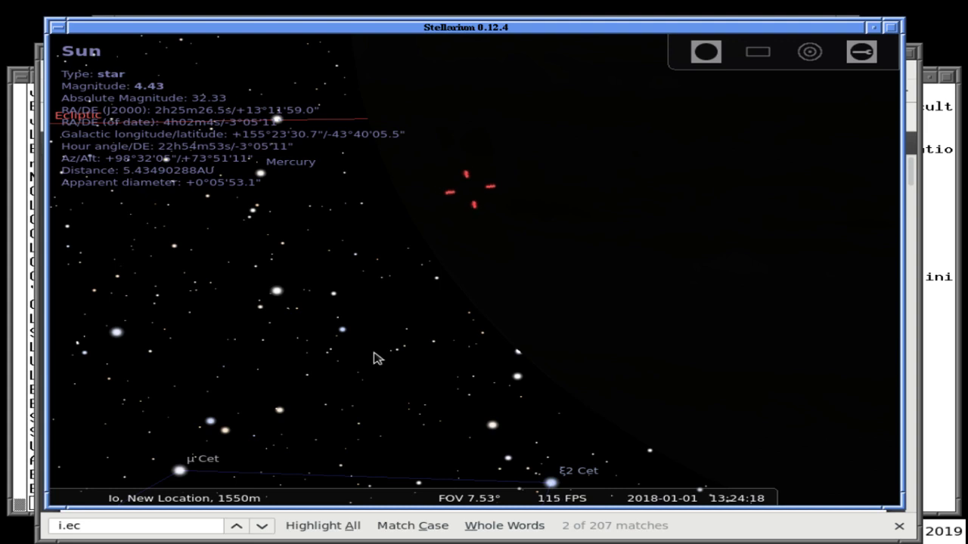
# Step: Open the location settings and move the observer on Io to about 26° S, 108° W
pyautogui.press('F6')
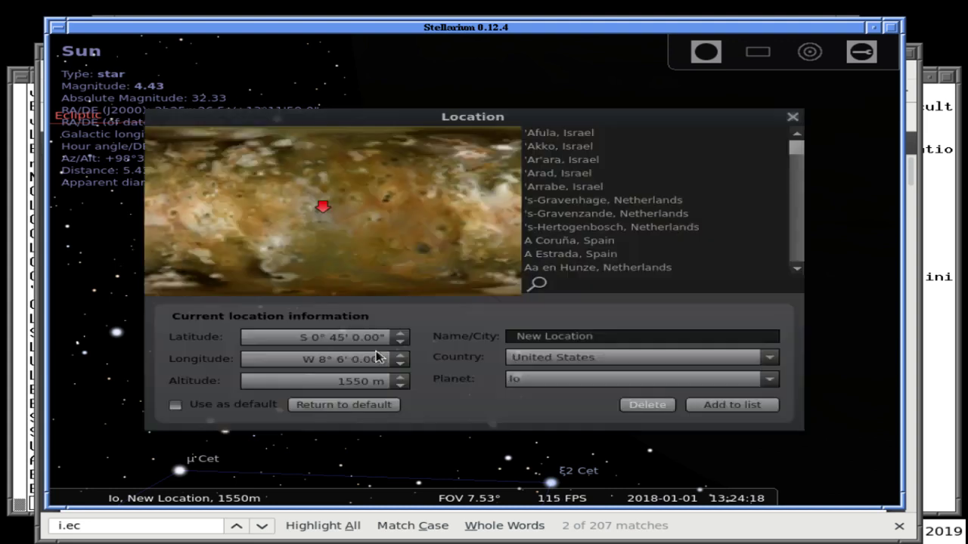
pyautogui.click(202, 186)
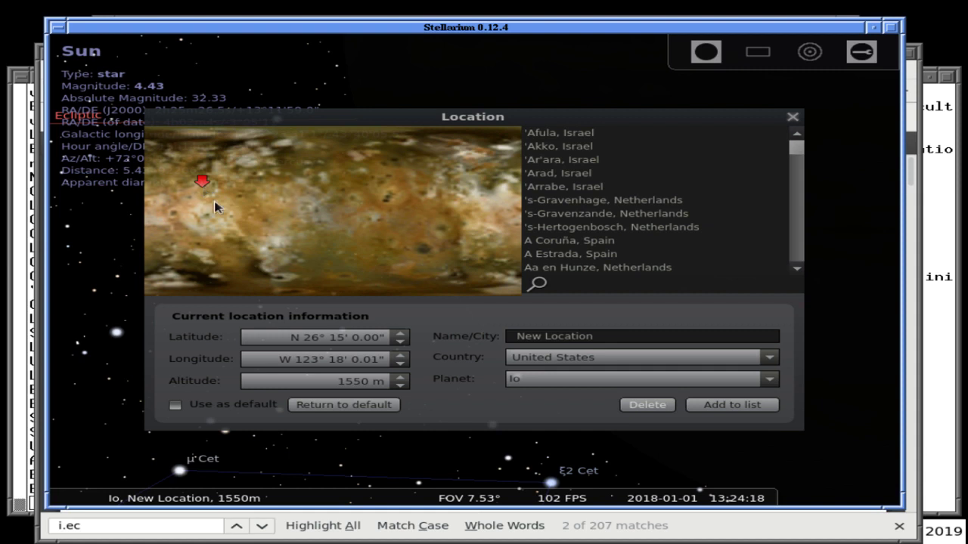
pyautogui.click(219, 235)
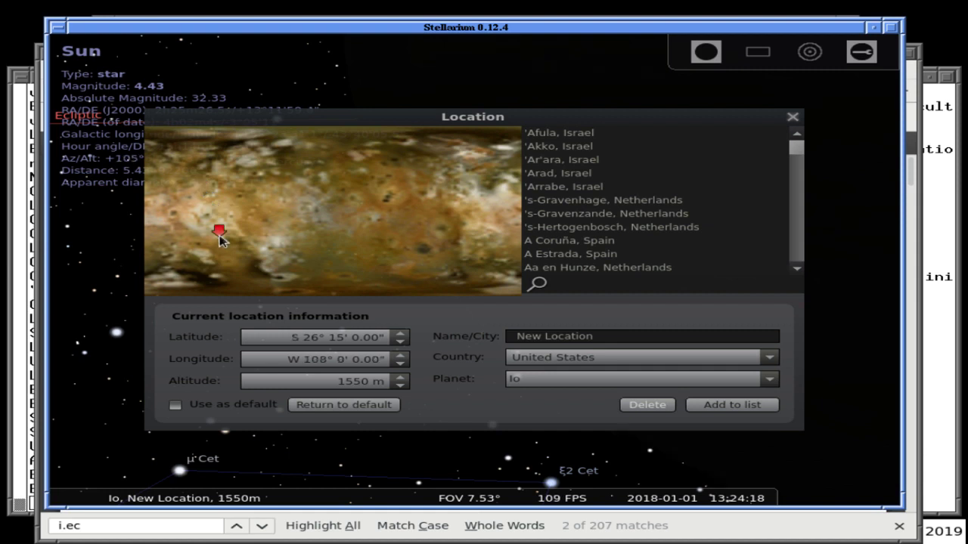
pyautogui.click(529, 215)
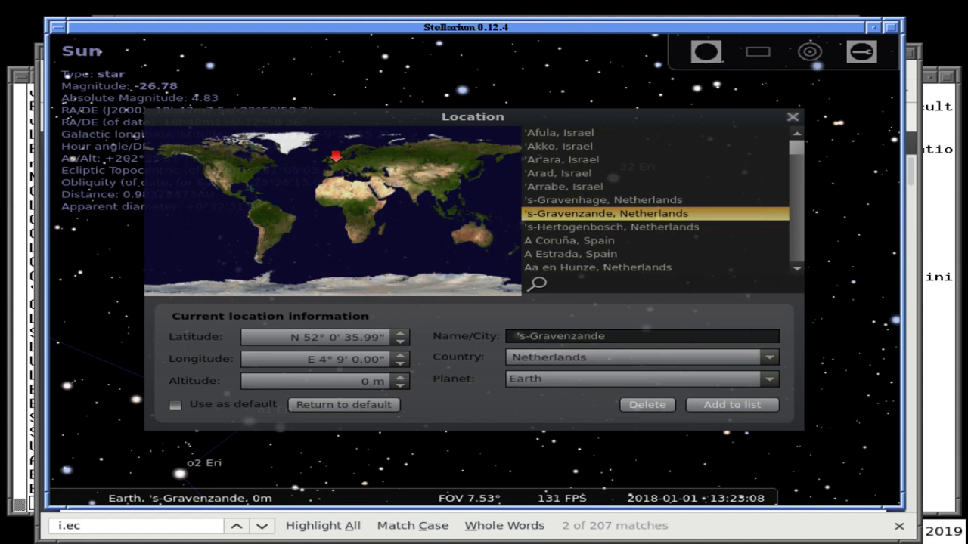
# Step: Set the observer's planet to Io and place the location at about 21° S, 84°36' W
pyautogui.click(774, 379)
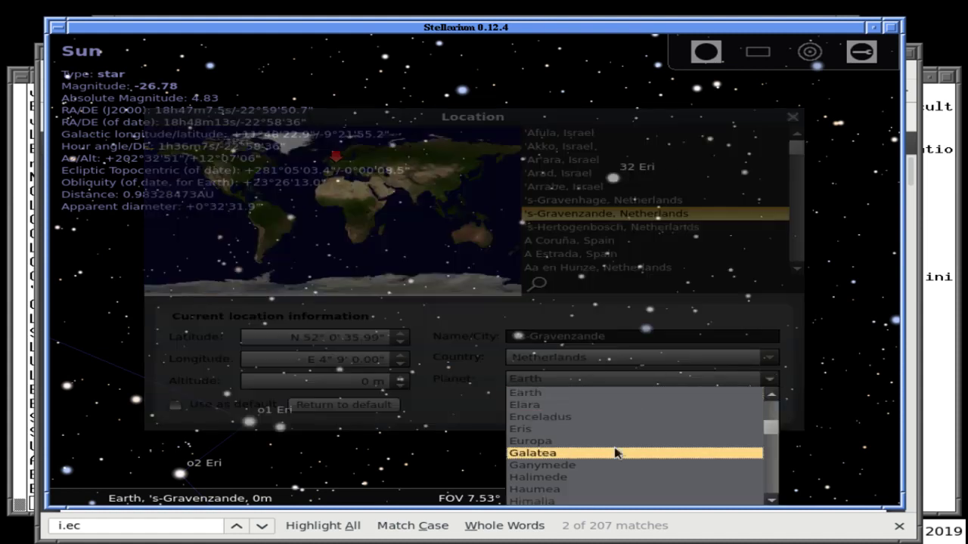
pyautogui.moveTo(767, 427); pyautogui.dragTo(767, 442)
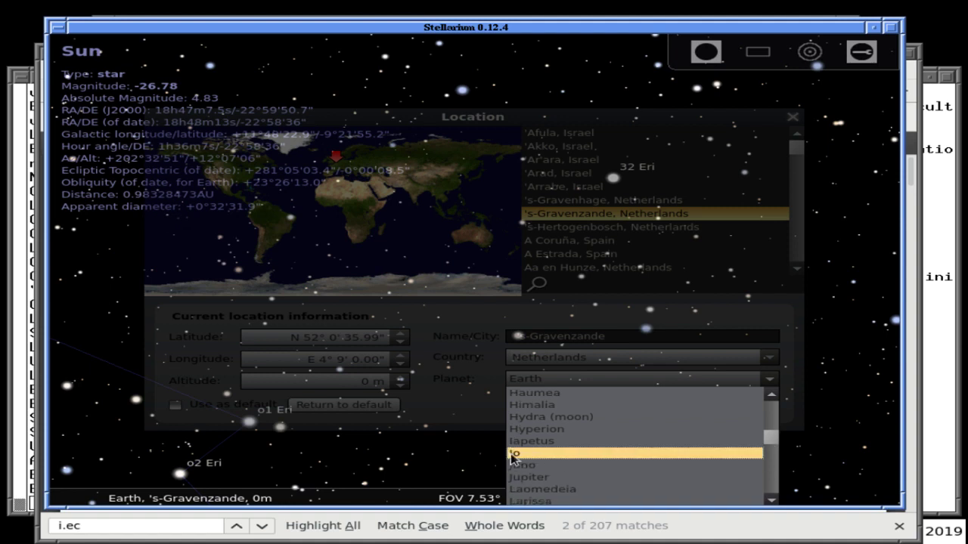
pyautogui.click(512, 458)
pyautogui.click(245, 231)
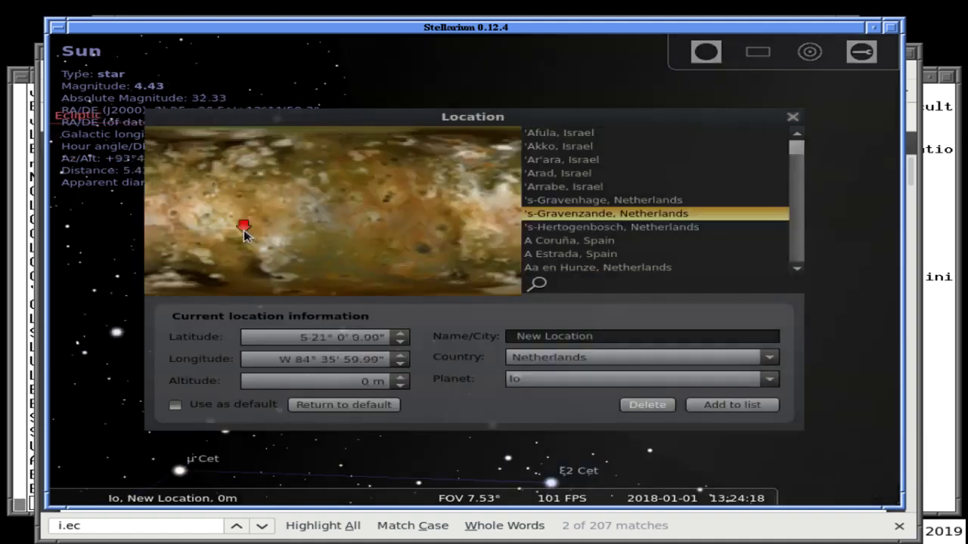
# Step: Move the location settings clear of the Sun and try observer positions spread across the map of Io
pyautogui.moveTo(509, 124); pyautogui.dragTo(595, 318)
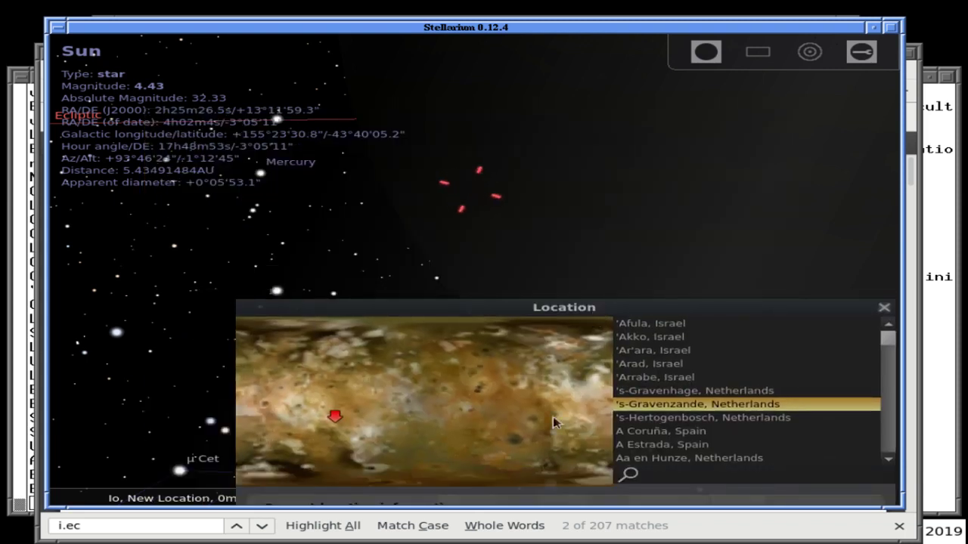
pyautogui.click(522, 416)
pyautogui.click(560, 355)
pyautogui.click(468, 362)
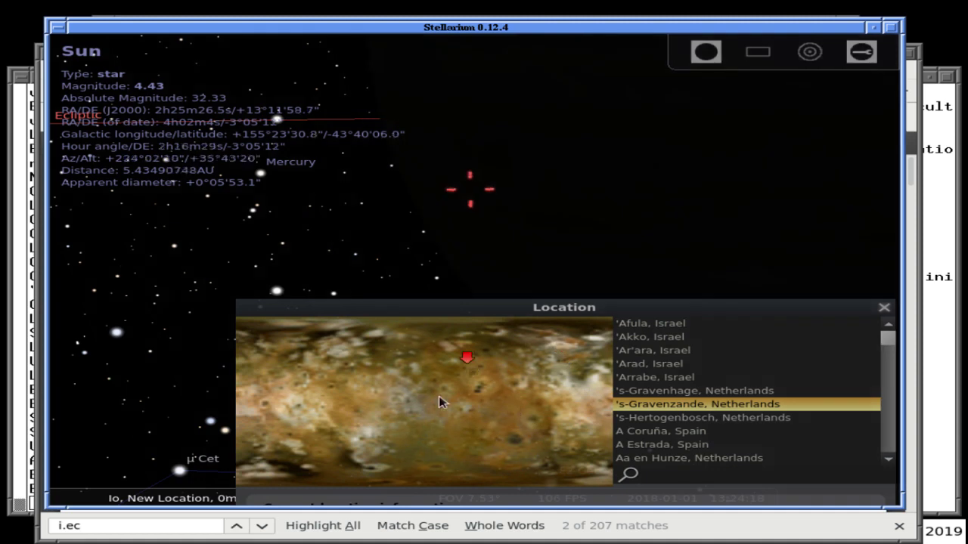
pyautogui.click(380, 408)
pyautogui.click(339, 402)
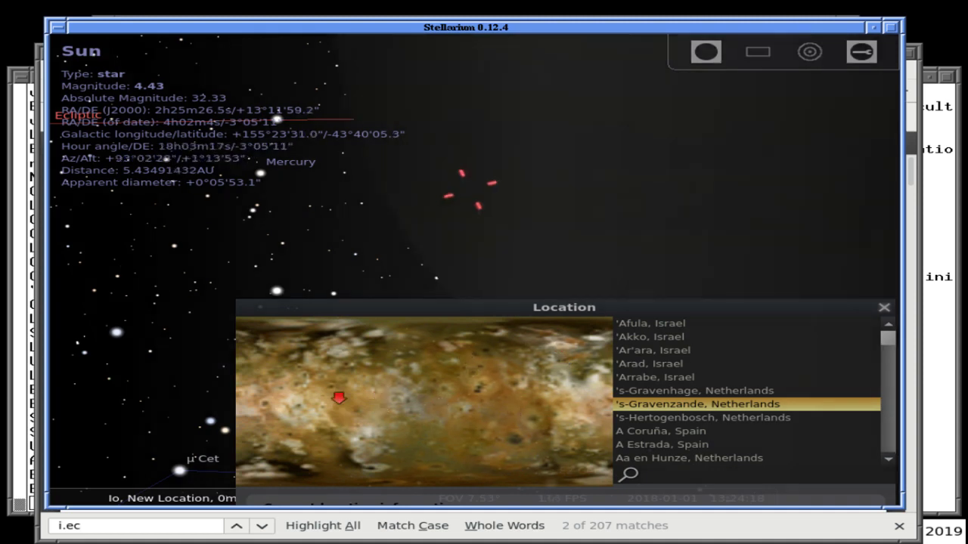
# Step: Try nearby observer positions in Io's western hemisphere, varying longitude and latitude, to compare Jupiter's edge against the Sun
pyautogui.click(305, 402)
pyautogui.click(280, 400)
pyautogui.click(333, 392)
pyautogui.click(356, 389)
pyautogui.click(339, 390)
pyautogui.click(326, 393)
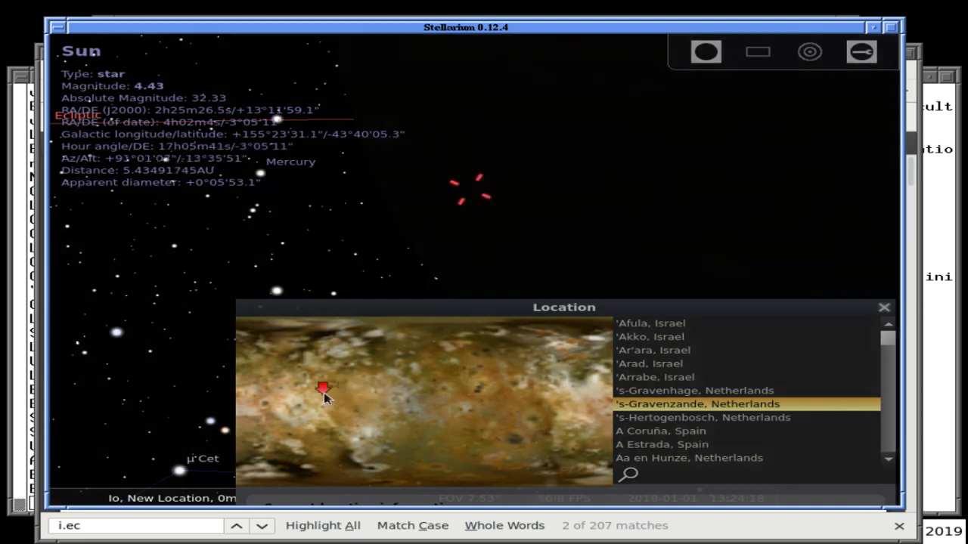
pyautogui.click(337, 388)
pyautogui.click(331, 392)
pyautogui.click(328, 394)
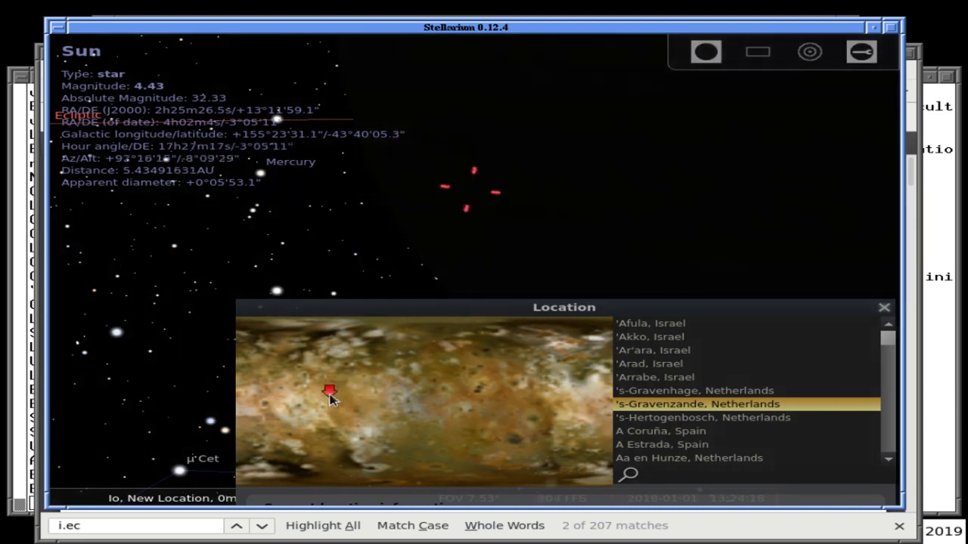
pyautogui.click(338, 391)
pyautogui.click(334, 366)
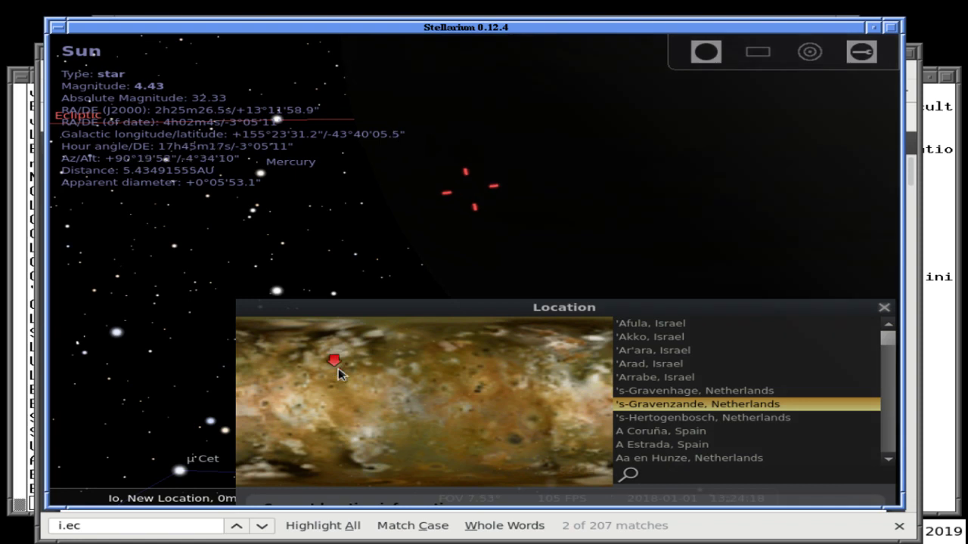
pyautogui.click(341, 340)
pyautogui.click(330, 390)
pyautogui.click(346, 424)
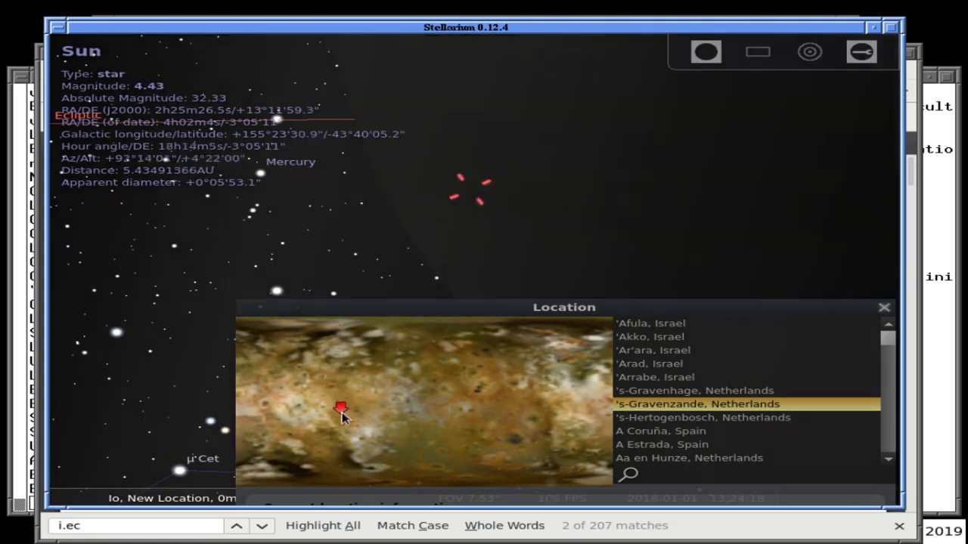
# Step: Sweep the observer eastward along Io's equatorial region, then into the southeast, to examine how Jupiter's edge shifts
pyautogui.click(346, 400)
pyautogui.click(301, 398)
pyautogui.click(276, 399)
pyautogui.click(250, 398)
pyautogui.click(275, 395)
pyautogui.click(314, 396)
pyautogui.click(338, 394)
pyautogui.click(368, 393)
pyautogui.click(392, 390)
pyautogui.click(423, 391)
pyautogui.click(463, 390)
pyautogui.click(506, 387)
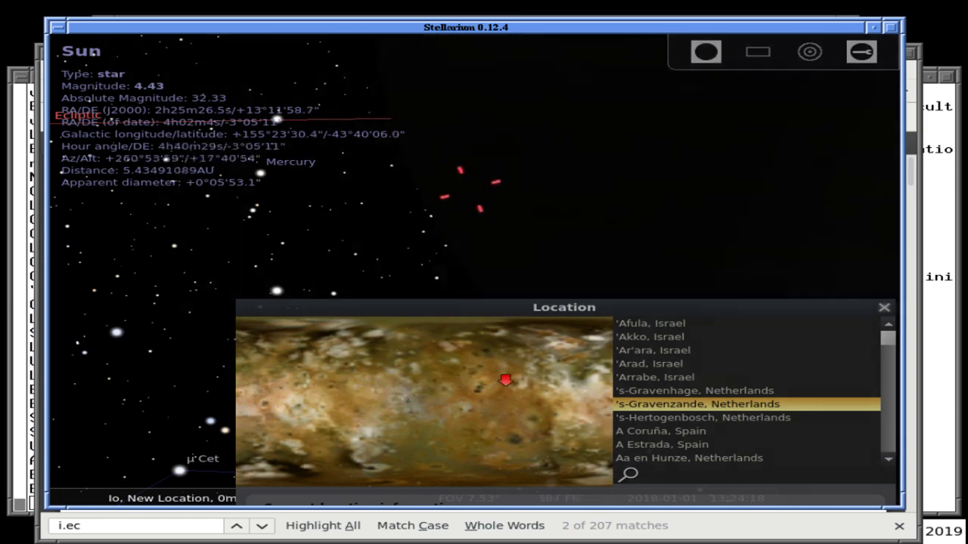
pyautogui.click(552, 386)
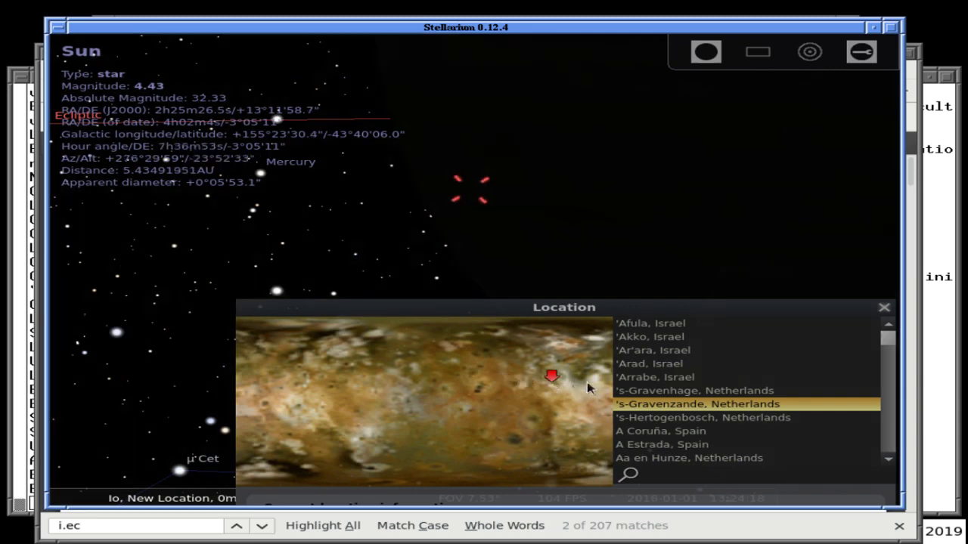
pyautogui.click(588, 387)
pyautogui.click(580, 455)
pyautogui.click(572, 453)
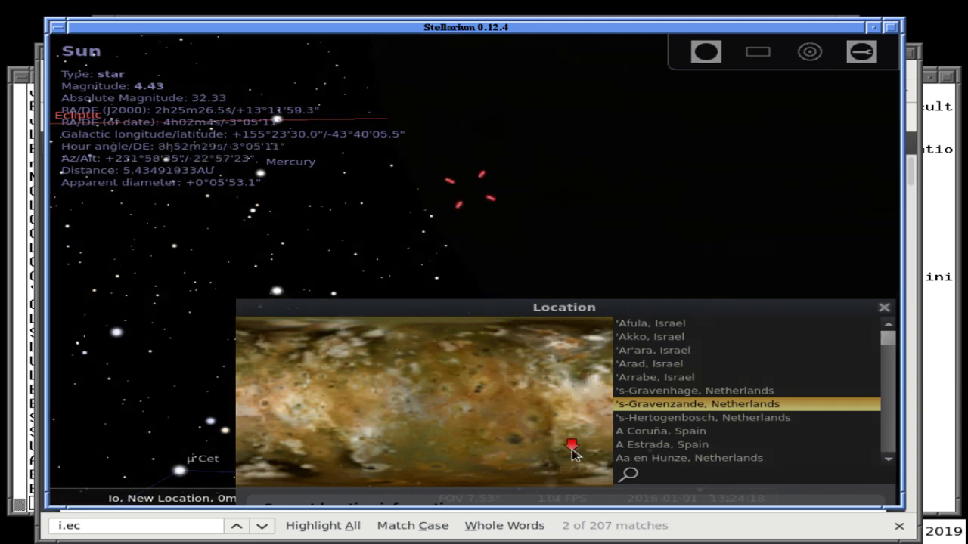
# Step: Move the observer to a spot near the middle of Io's map and close the location settings
pyautogui.hotkey('alt', 'Tab')
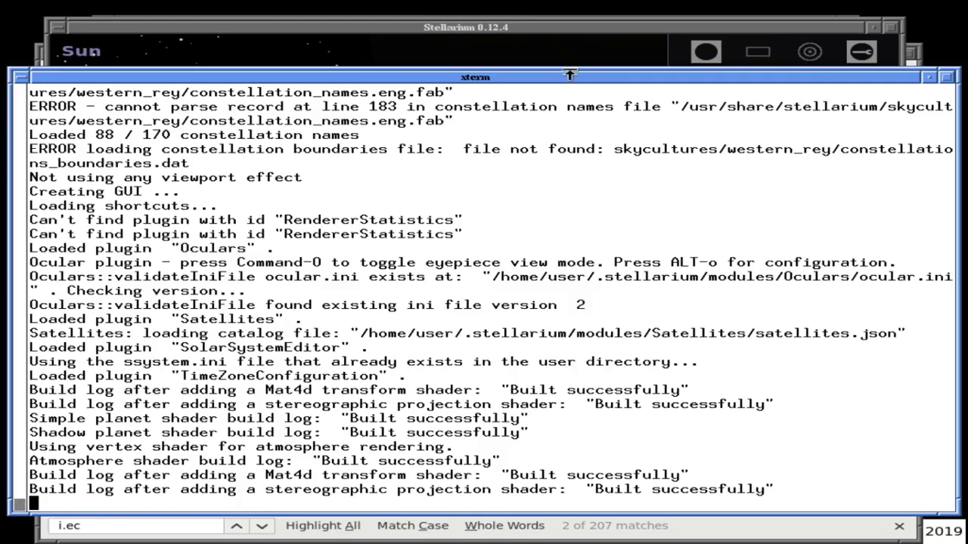
pyautogui.click(574, 72)
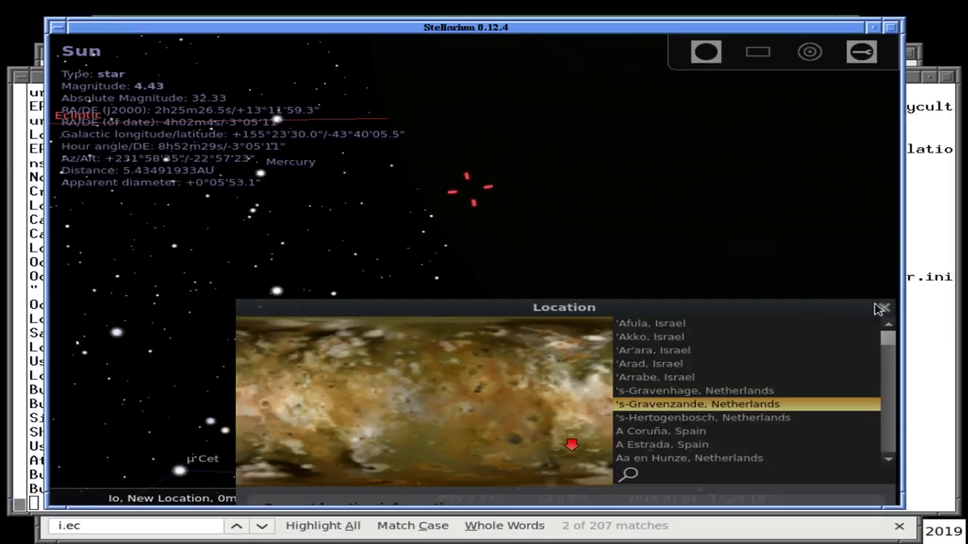
pyautogui.click(412, 395)
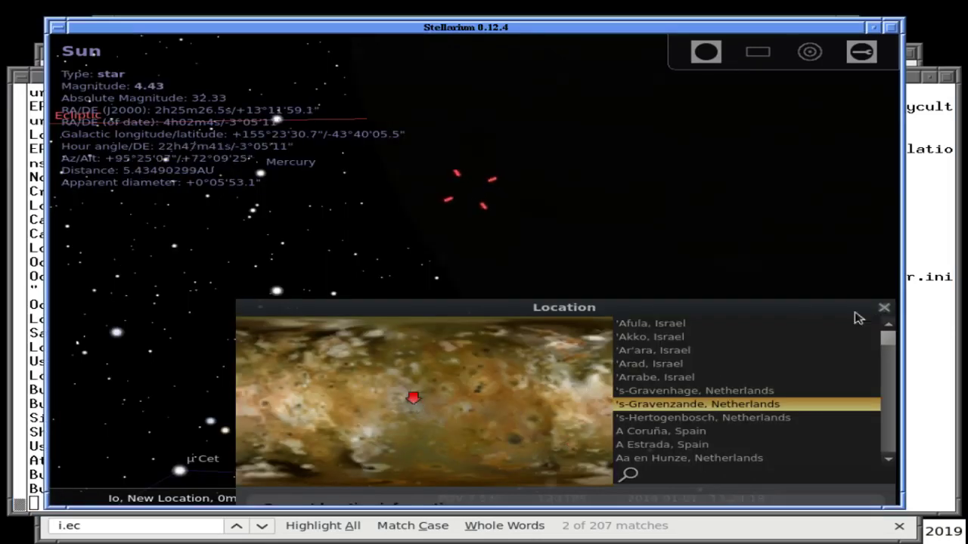
pyautogui.click(883, 310)
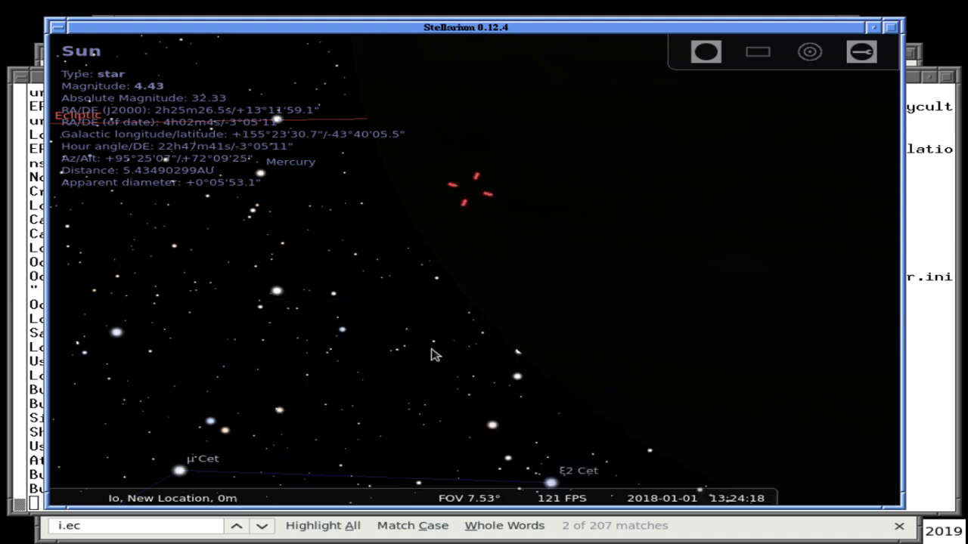
pyautogui.click(242, 32)
pyautogui.click(111, 316)
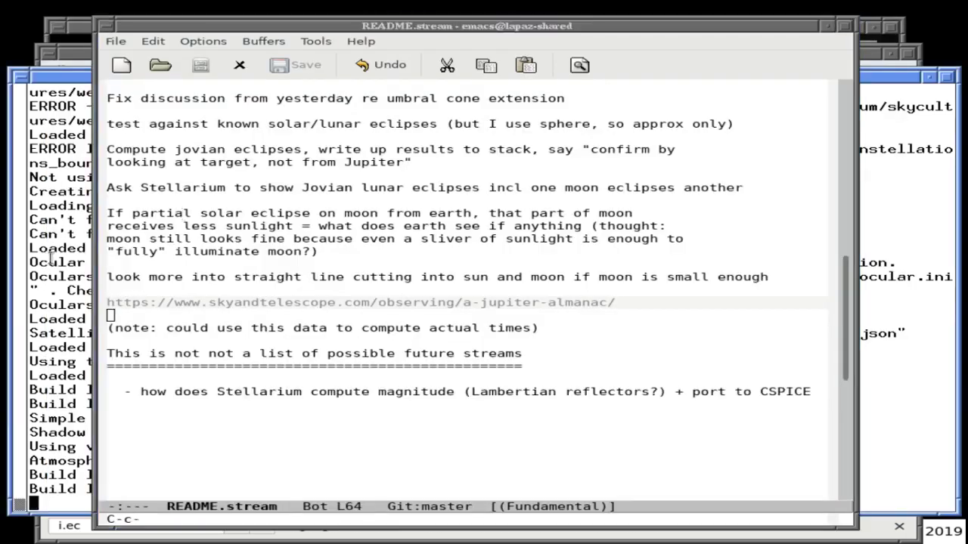
pyautogui.click(76, 266)
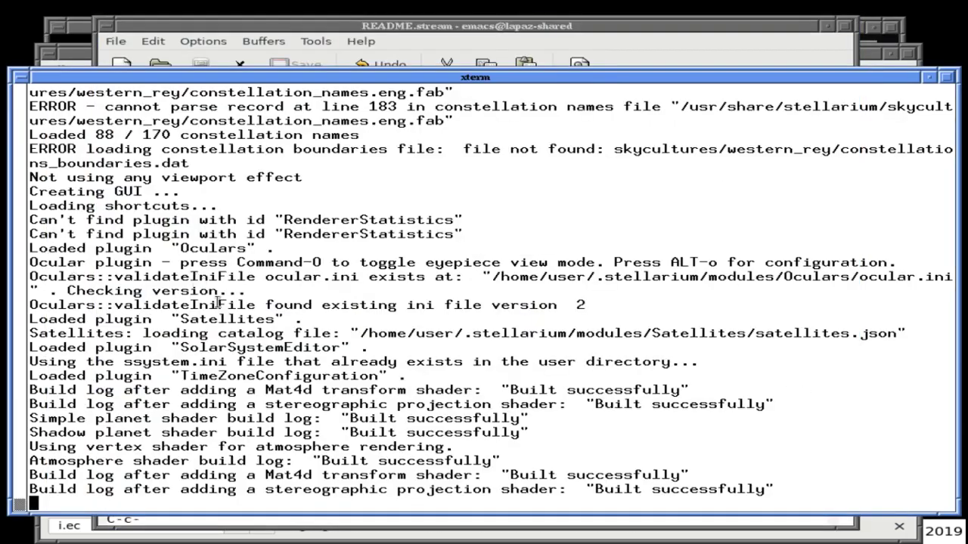
pyautogui.click(72, 67)
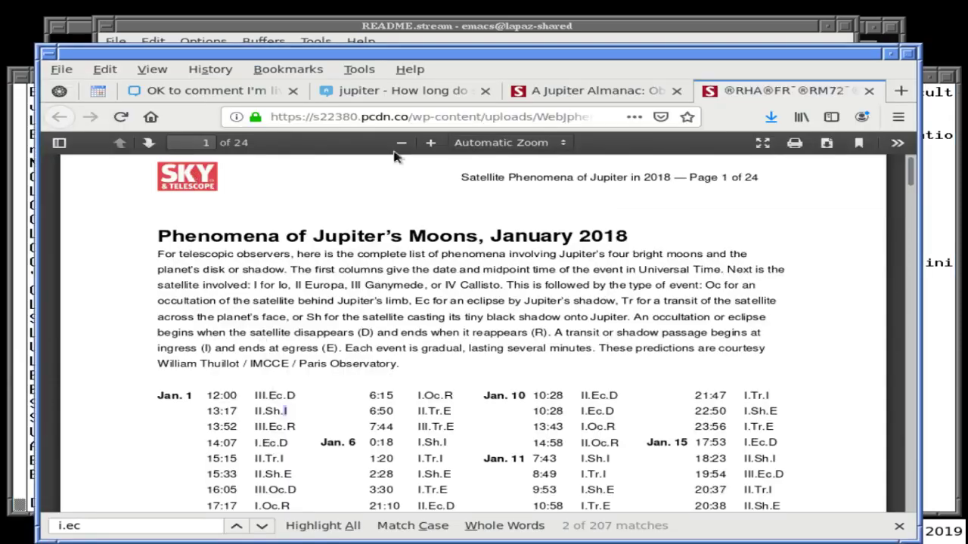
pyautogui.click(407, 25)
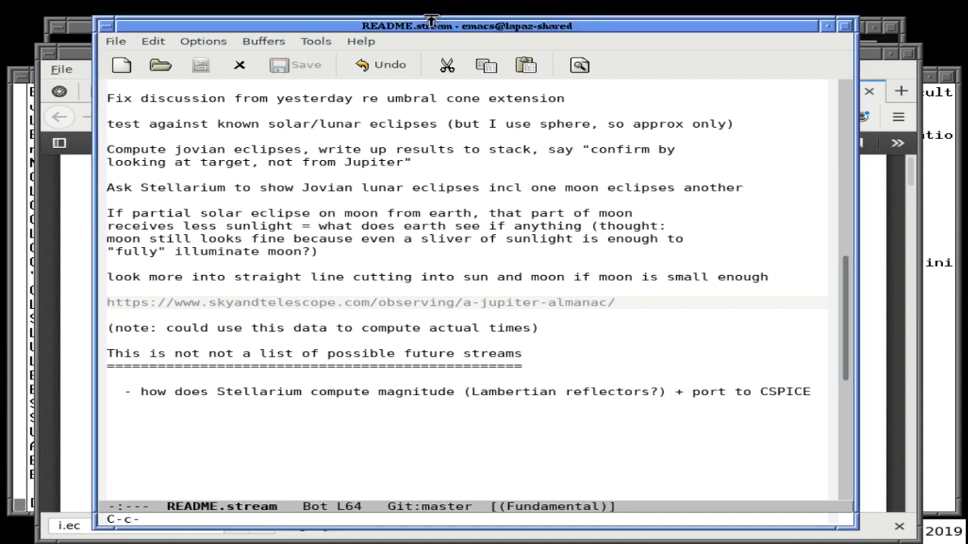
pyautogui.click(81, 39)
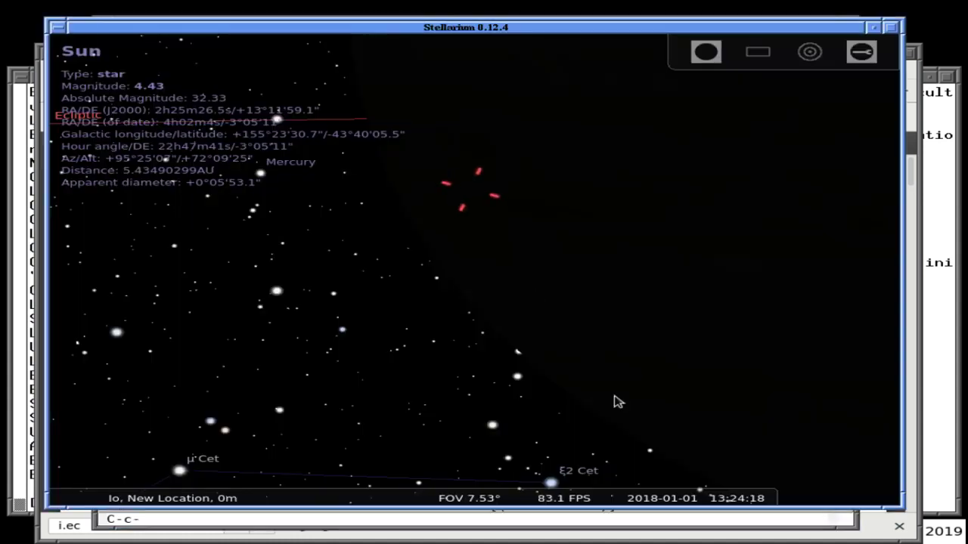
pyautogui.moveTo(637, 491)
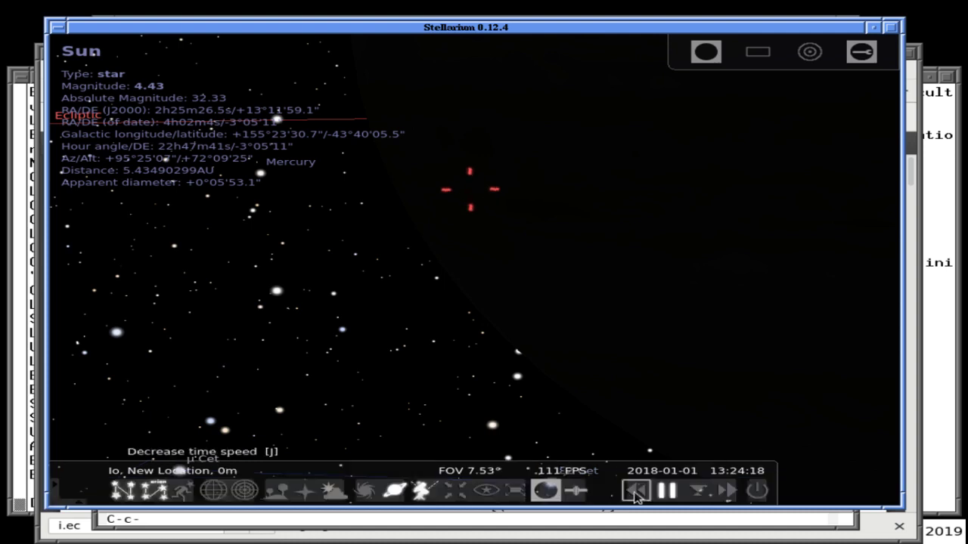
pyautogui.click(637, 491)
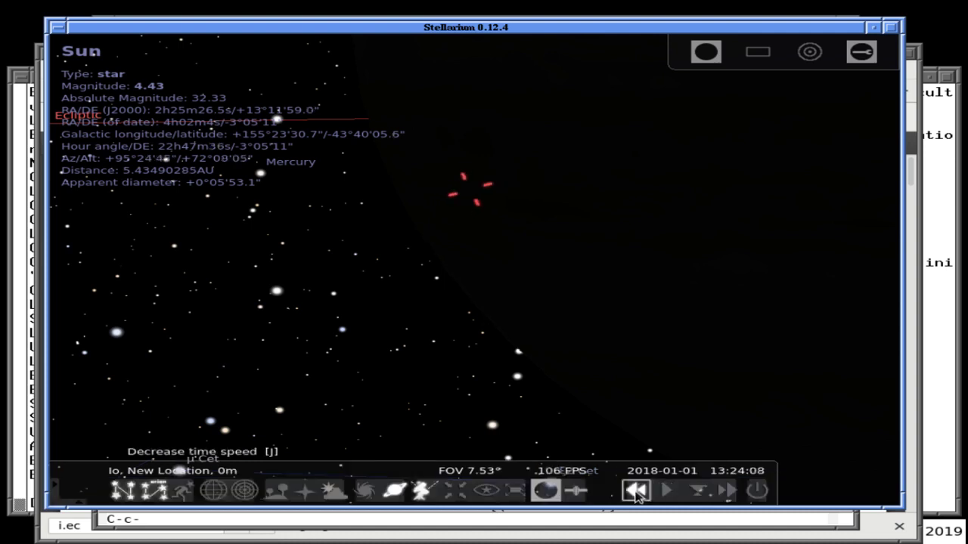
pyautogui.click(637, 492)
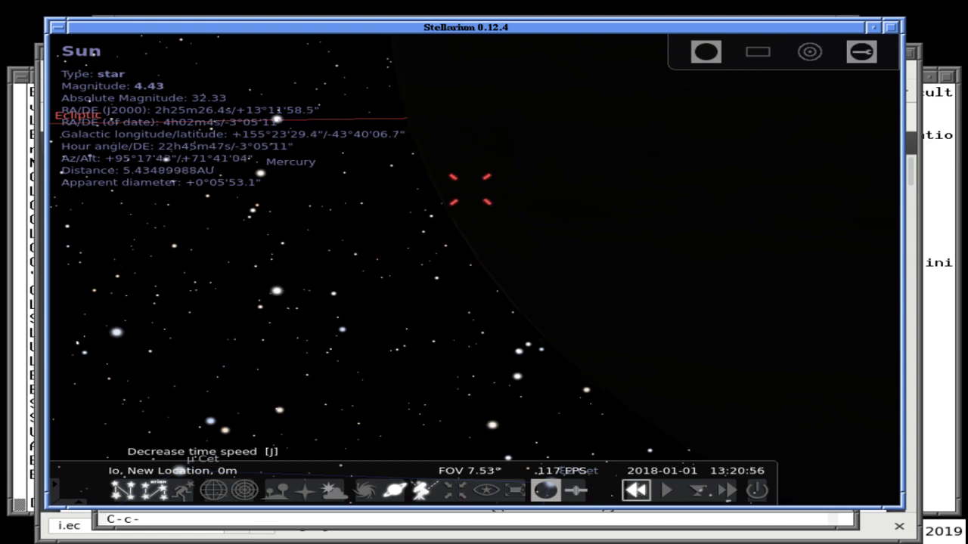
pyautogui.click(665, 491)
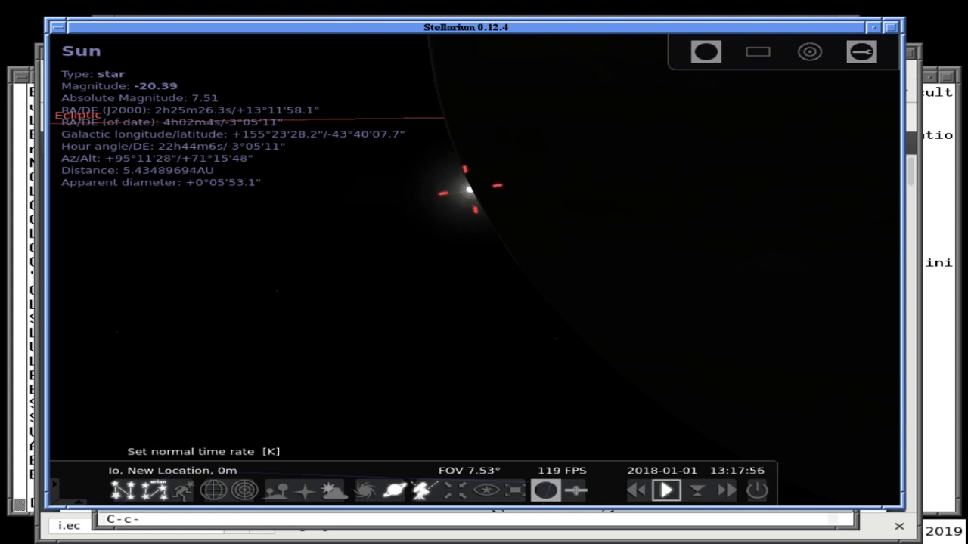
pyautogui.click(667, 492)
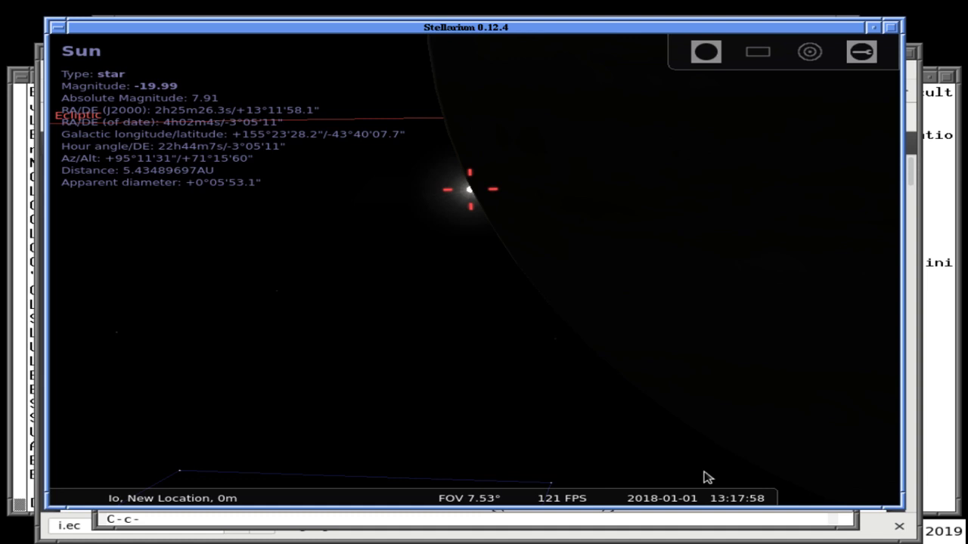
pyautogui.moveTo(702, 479)
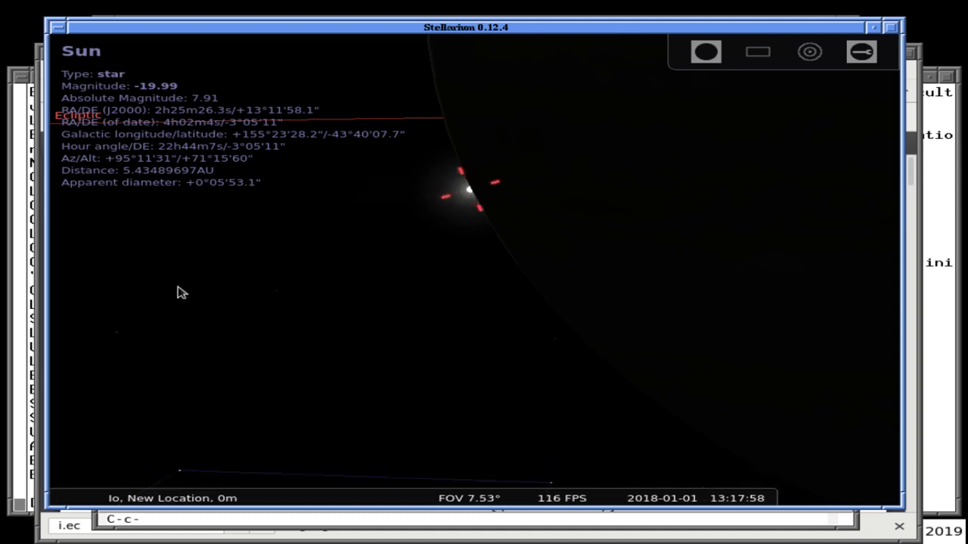
pyautogui.click(24, 288)
pyautogui.press('Up')
pyautogui.press('Up')
pyautogui.press('Return')
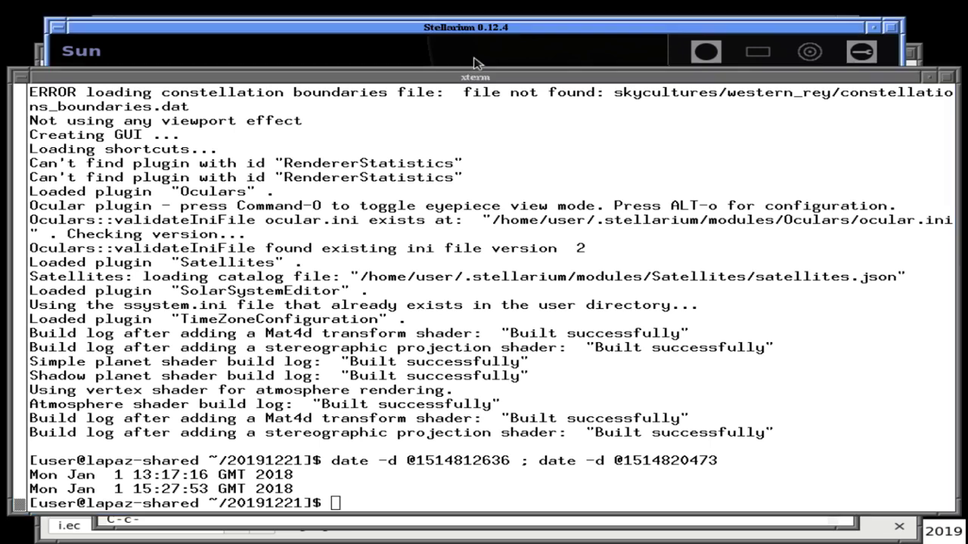
# Step: Switch back to Stellarium and fast-forward through the eclipse until the Sun emerges from behind Jupiter, at about 15:30 on 2018-01-01
pyautogui.hotkey('alt', 'Tab')
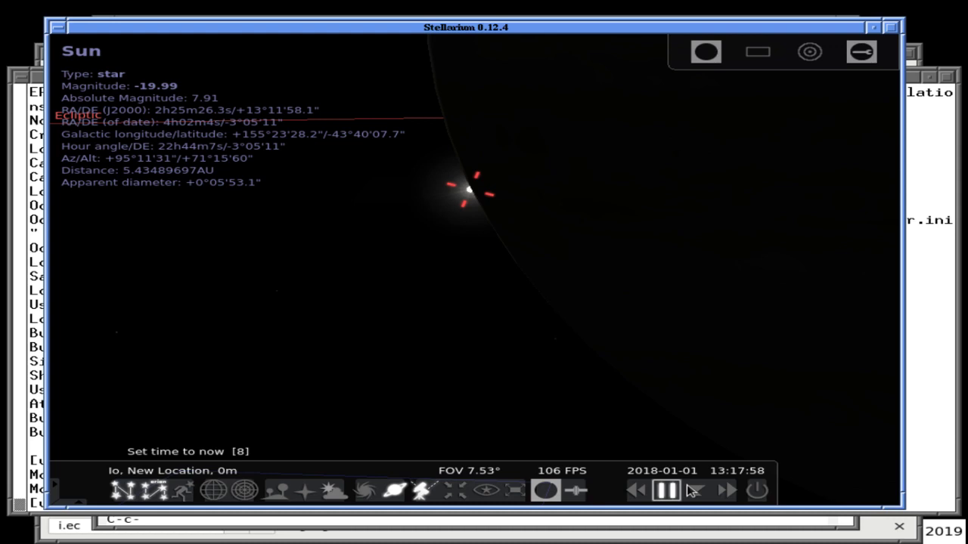
pyautogui.click(726, 491)
pyautogui.click(726, 492)
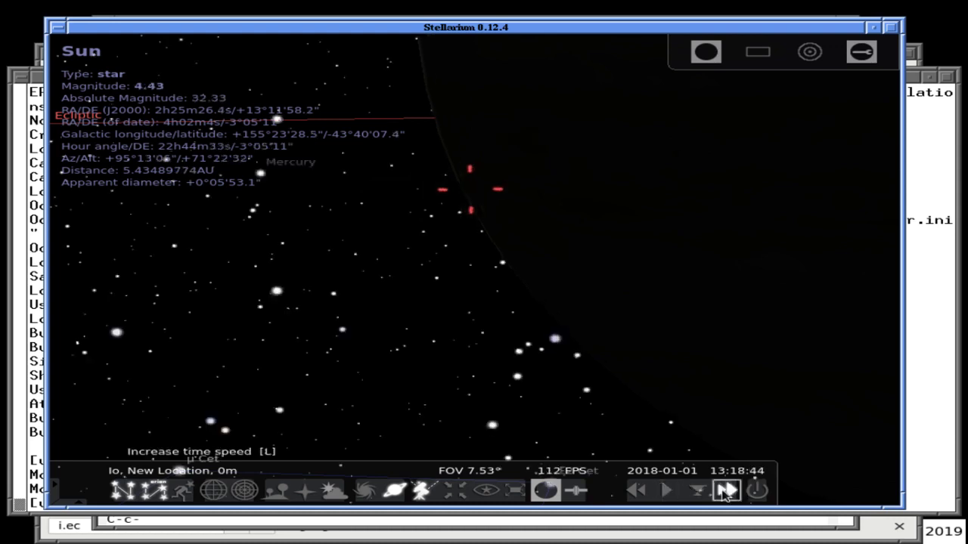
pyautogui.click(725, 491)
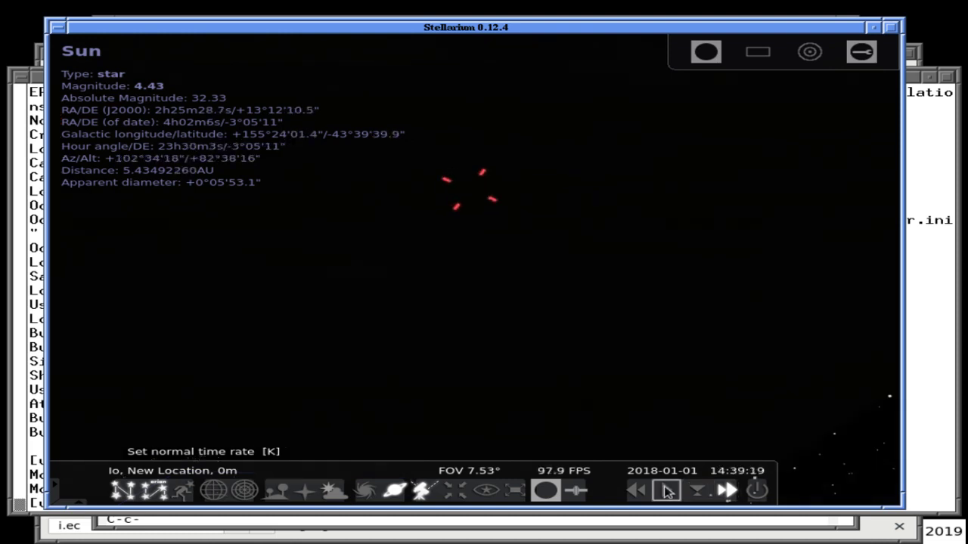
pyautogui.click(665, 491)
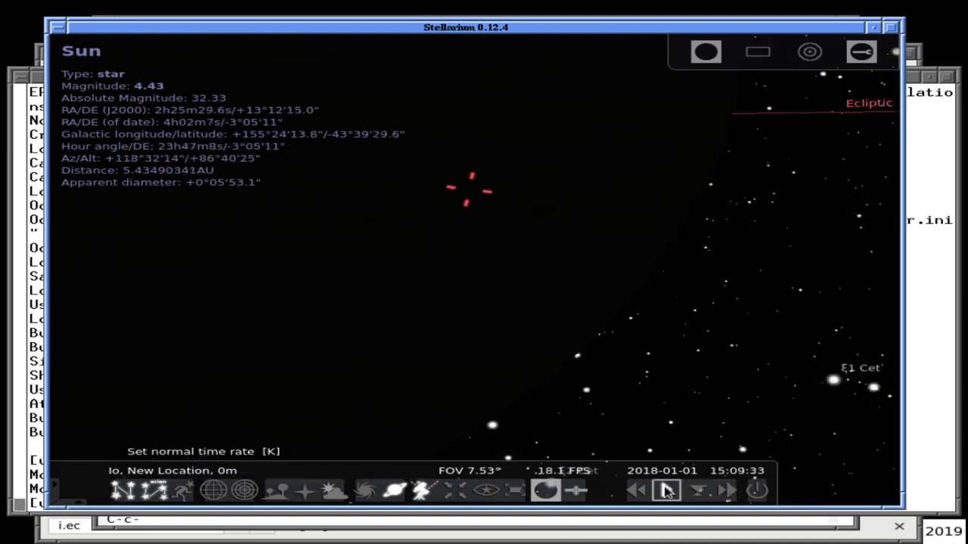
pyautogui.click(726, 491)
pyautogui.click(727, 492)
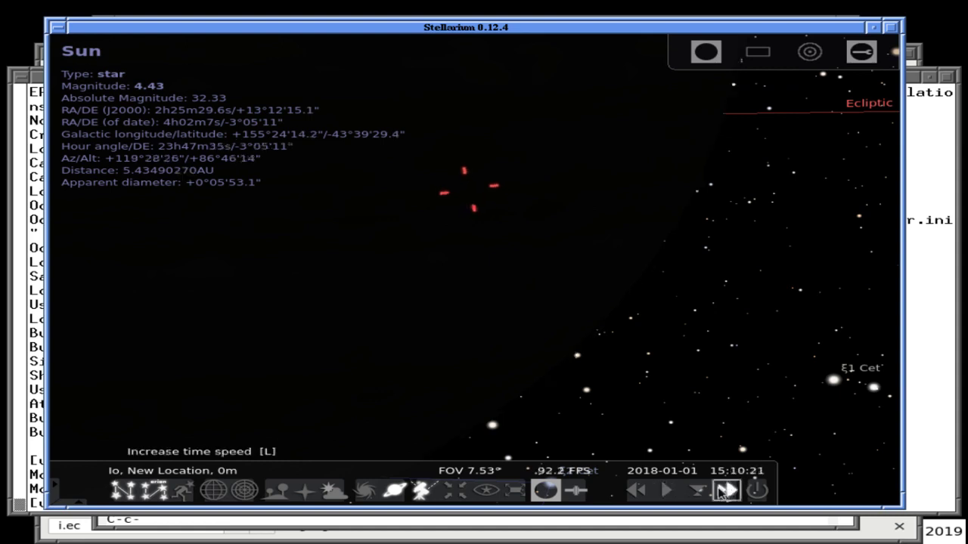
pyautogui.click(727, 491)
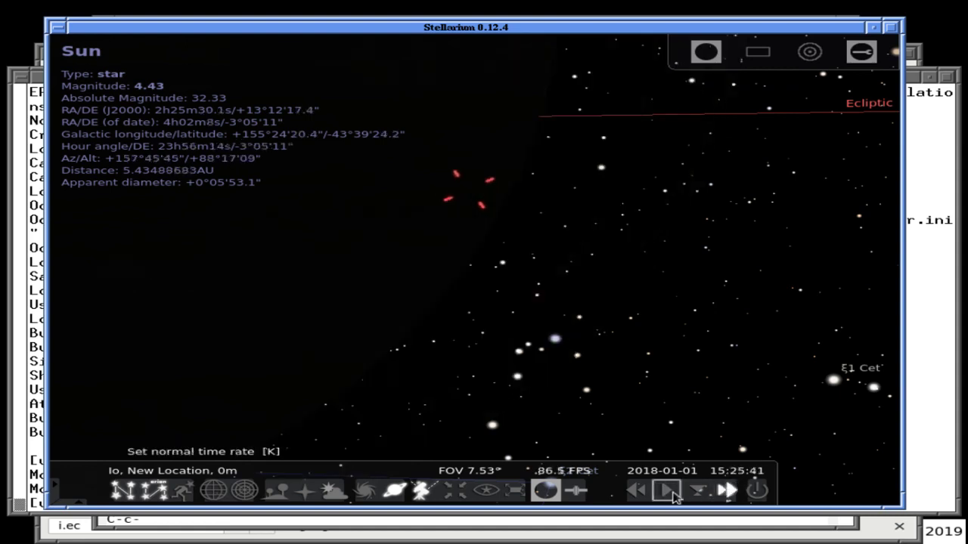
pyautogui.click(666, 492)
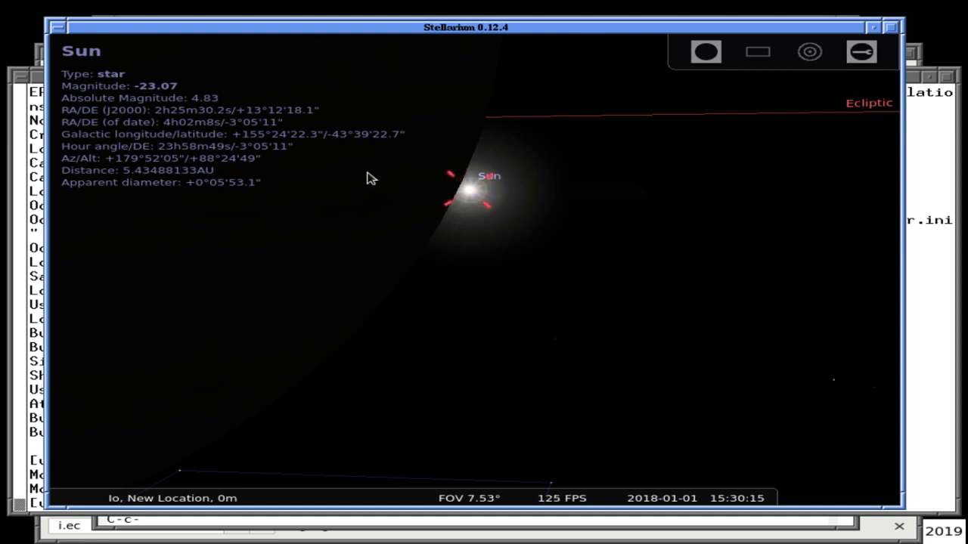
# Step: Switch to the almanac PDF in the browser, highlight the January 1 I.Ec.D entry at 14:07, and search for "i.ec.r"
pyautogui.click(42, 58)
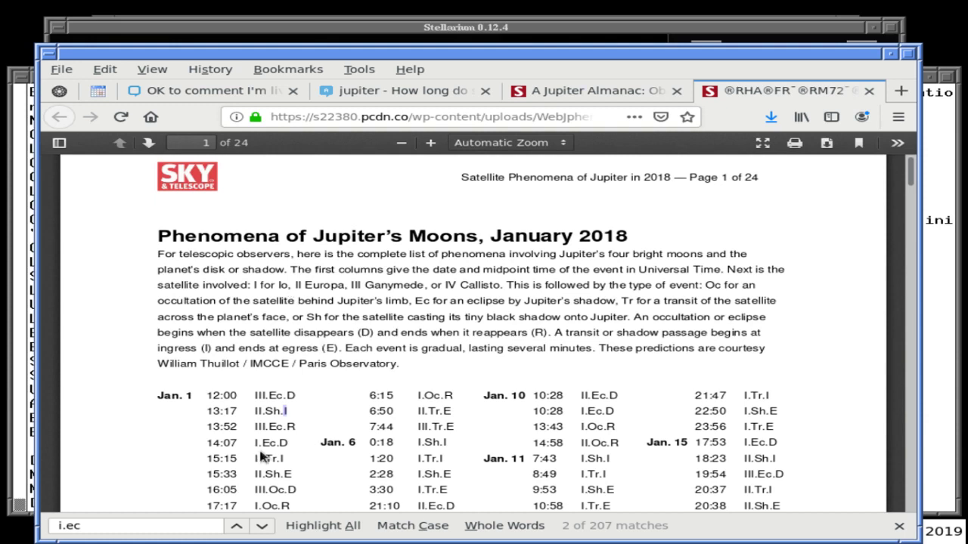
pyautogui.moveTo(254, 445); pyautogui.dragTo(286, 444)
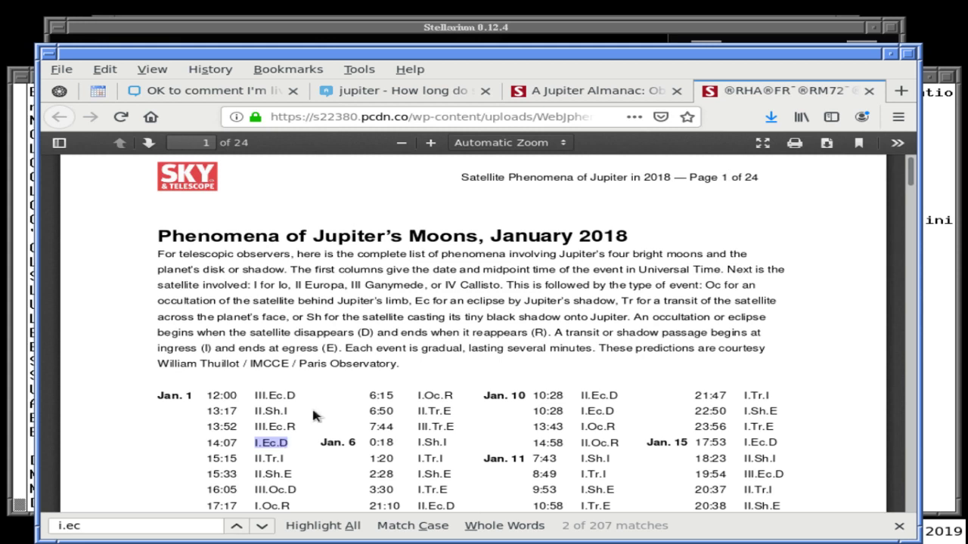
pyautogui.hotkey('ctrl', 'f')
pyautogui.write('i.')
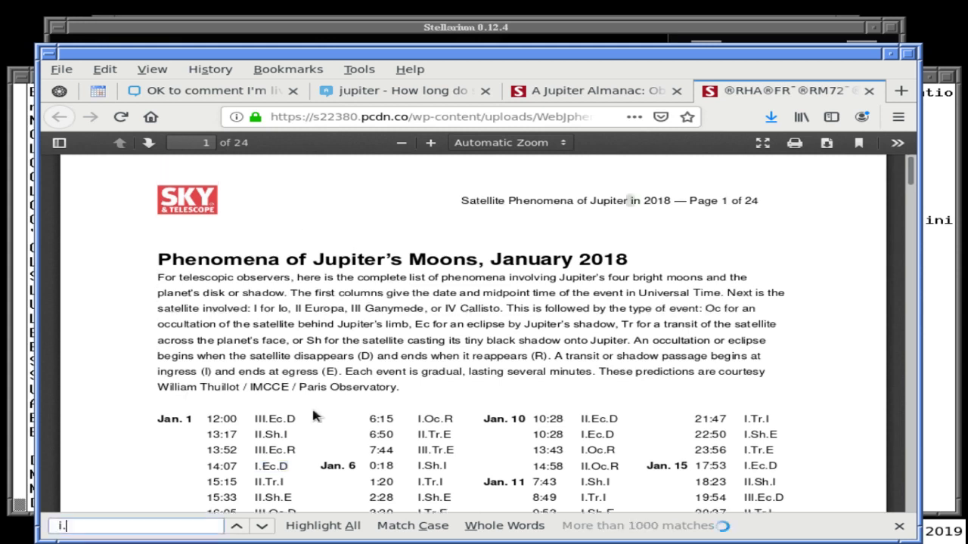
pyautogui.write('ec.r')
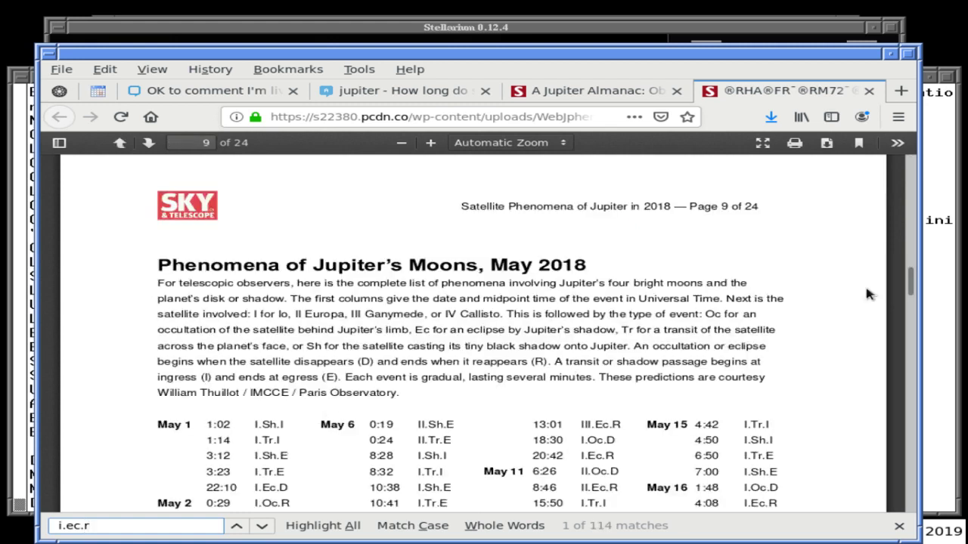
# Step: Examine the May page around the I.Ec.R match, then return to the January 2018 page and review Io's January 1 event times
pyautogui.moveTo(909, 285); pyautogui.dragTo(908, 291)
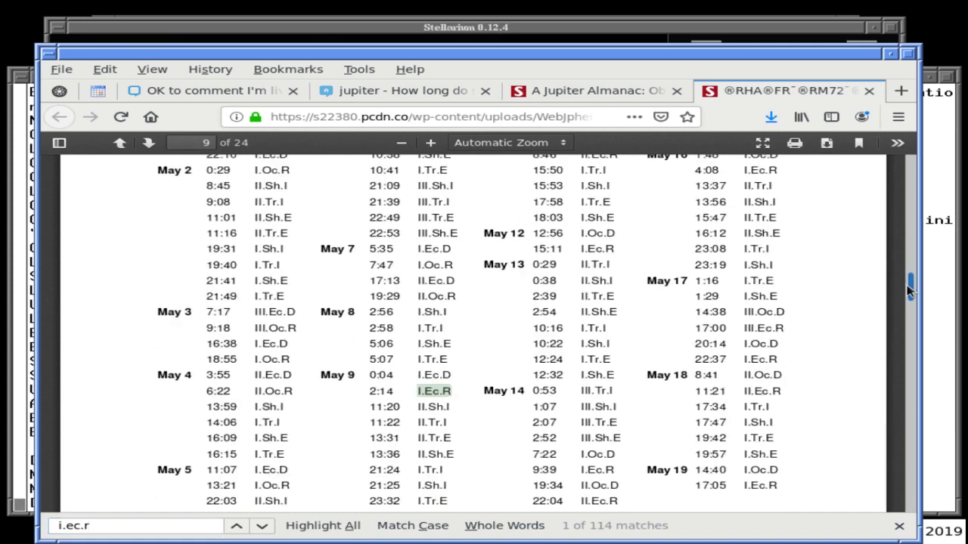
pyautogui.moveTo(909, 292); pyautogui.dragTo(909, 166)
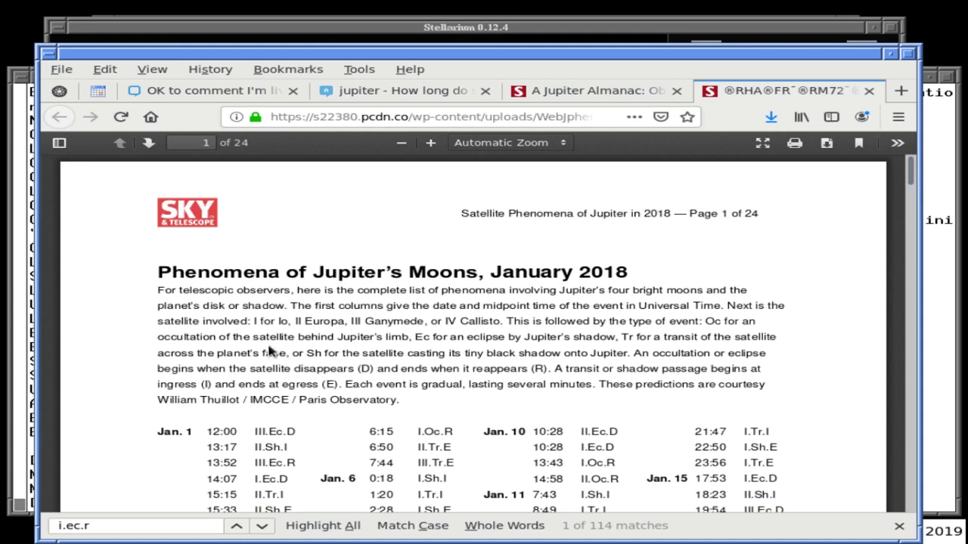
pyautogui.scroll(-4, 270, 351)
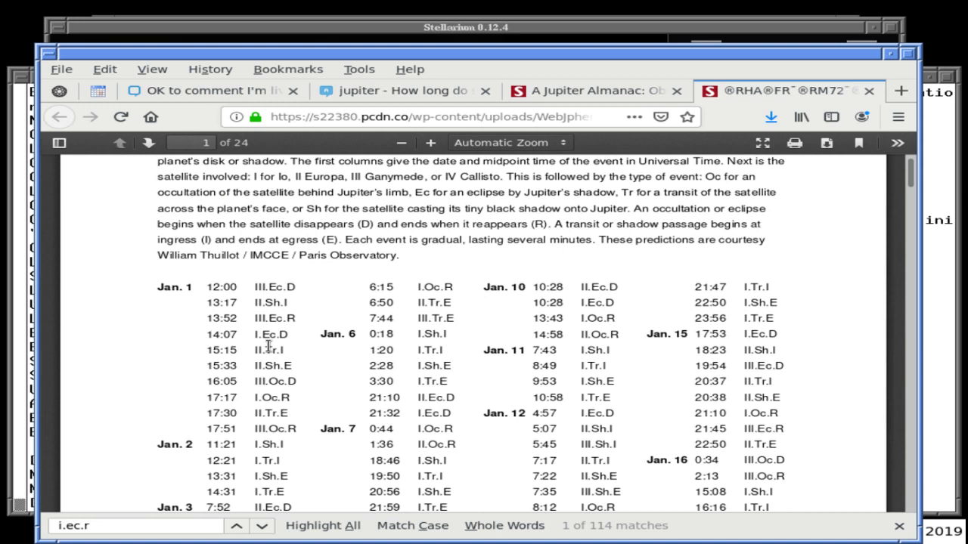
pyautogui.scroll(-1, 268, 345)
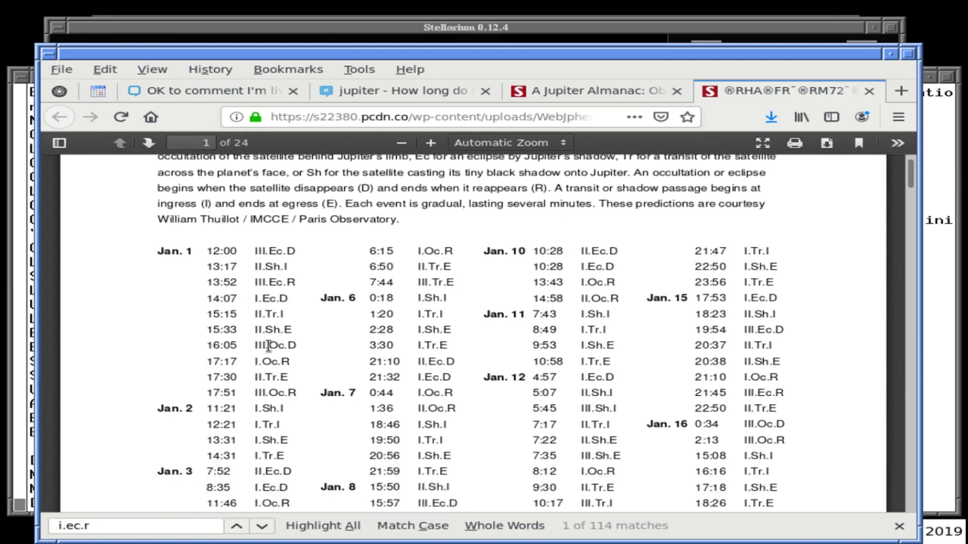
pyautogui.scroll(-1, 269, 345)
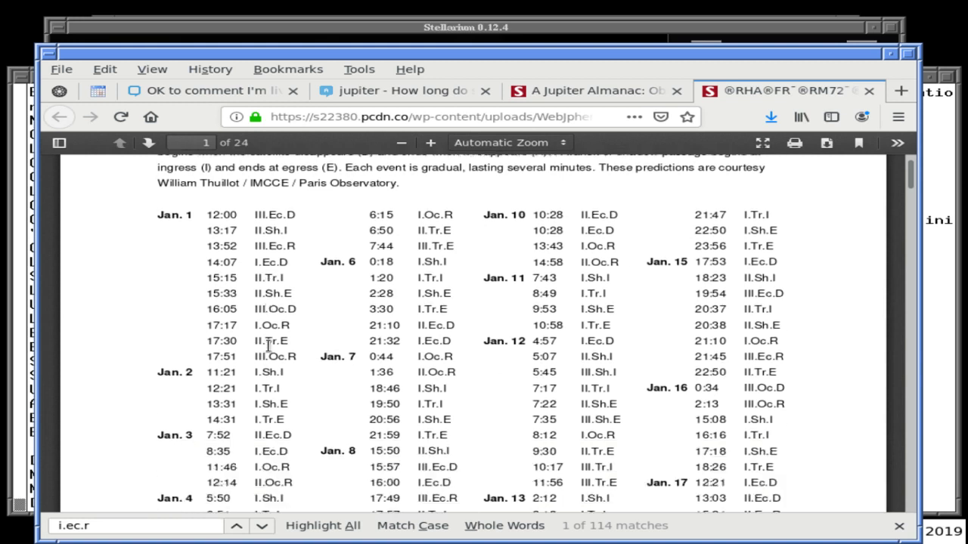
pyautogui.scroll(4, 268, 346)
pyautogui.scroll(-4, 269, 345)
pyautogui.scroll(-1, 270, 353)
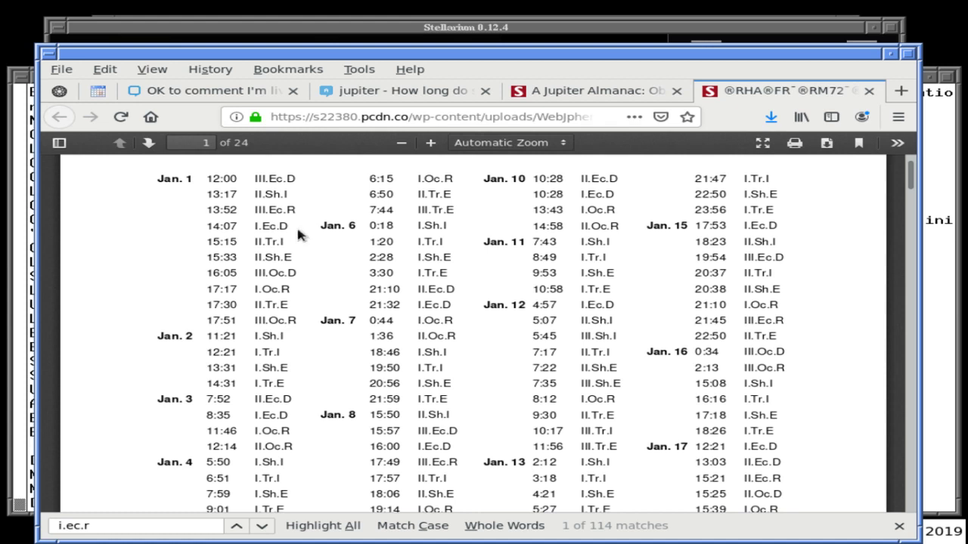
pyautogui.scroll(7, 378, 258)
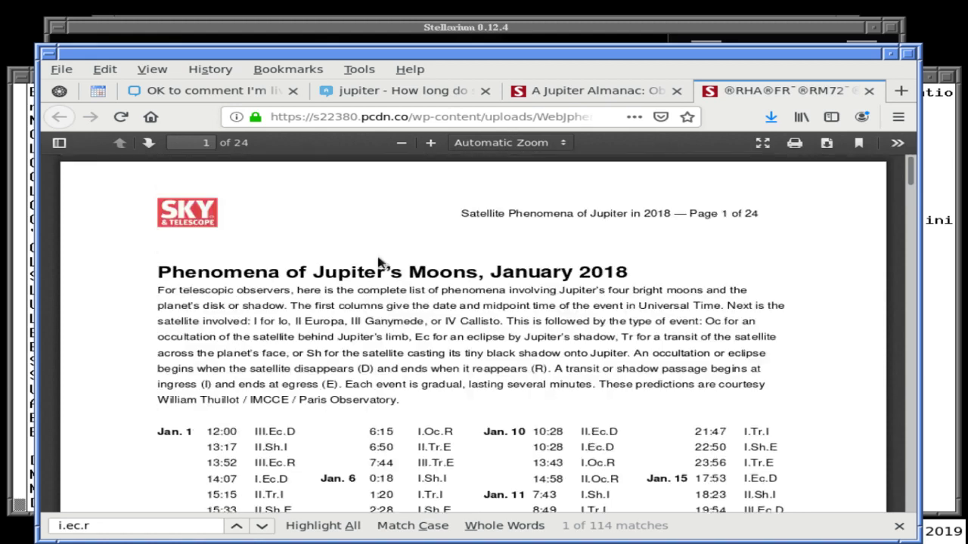
pyautogui.scroll(-1, 381, 261)
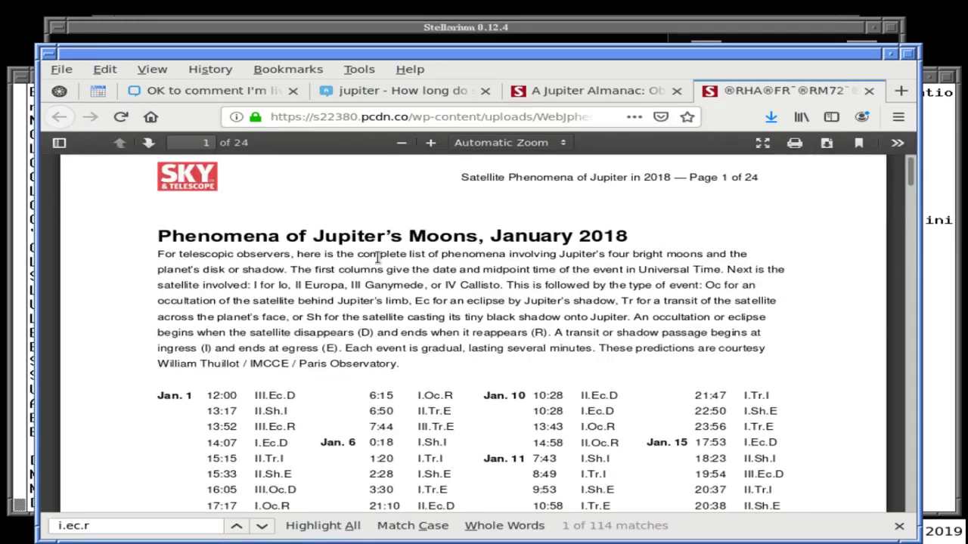
# Step: Compare Io's January 1 event times in the almanac with the terminal's converted times and Stellarium's eclipse-end view
pyautogui.scroll(-5, 378, 258)
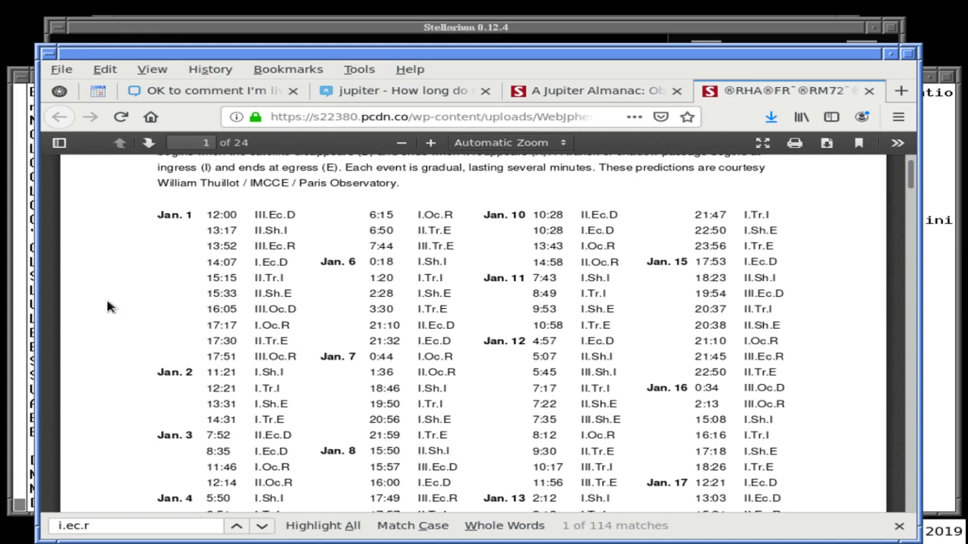
pyautogui.click(32, 330)
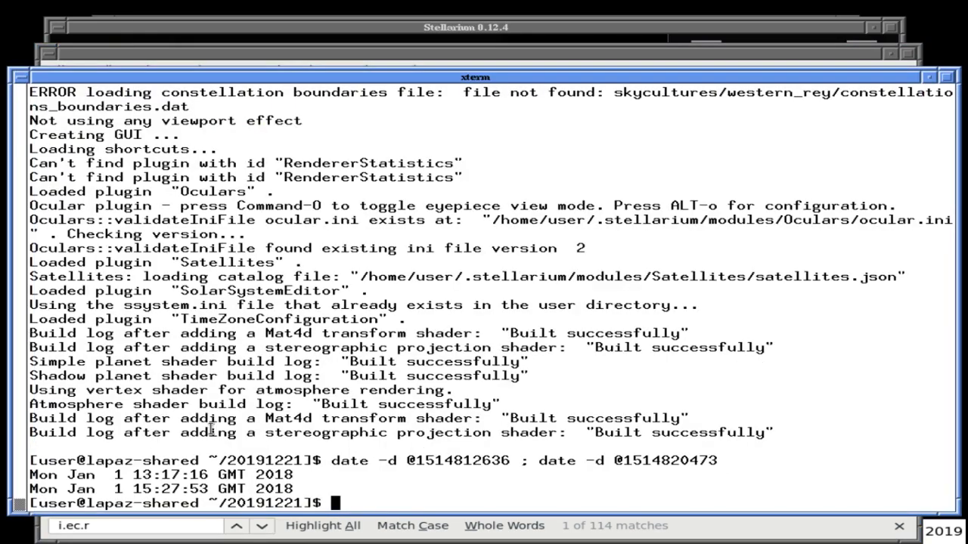
pyautogui.click(250, 53)
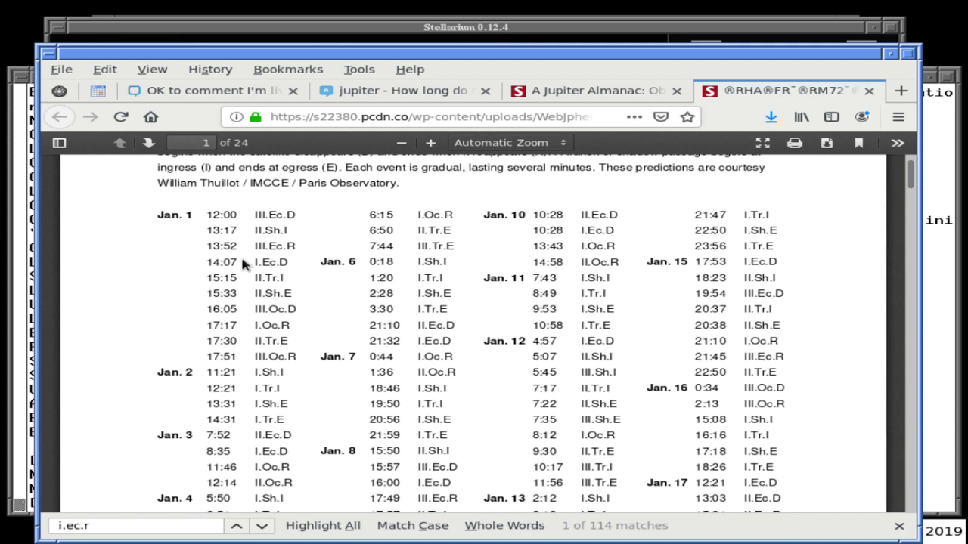
pyautogui.click(363, 23)
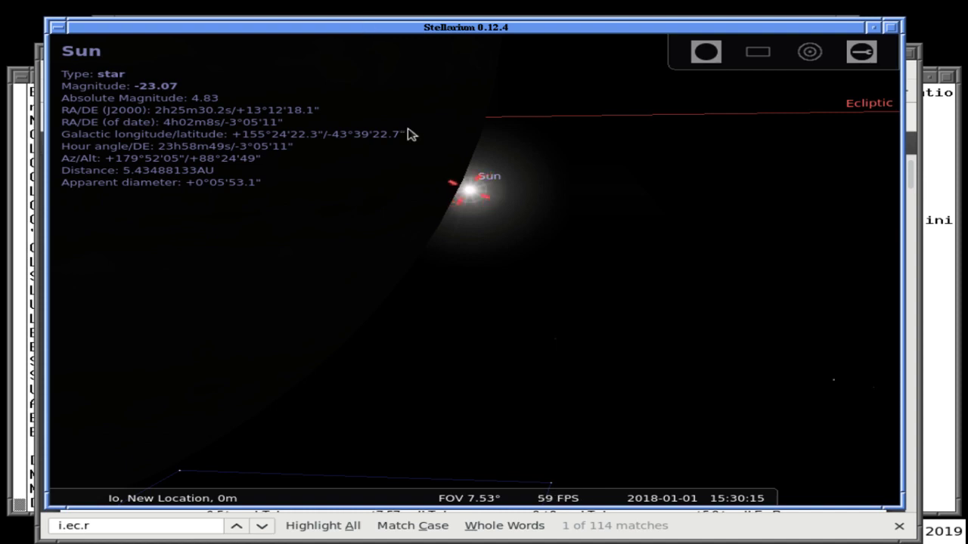
pyautogui.moveTo(341, 492)
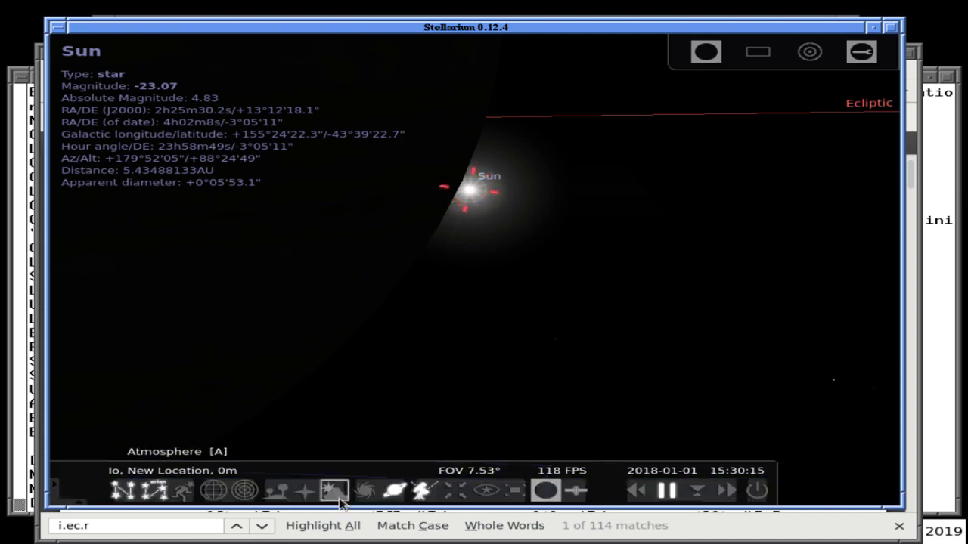
pyautogui.hotkey('alt', 'Tab')
pyautogui.hotkey('alt', 'Tab')
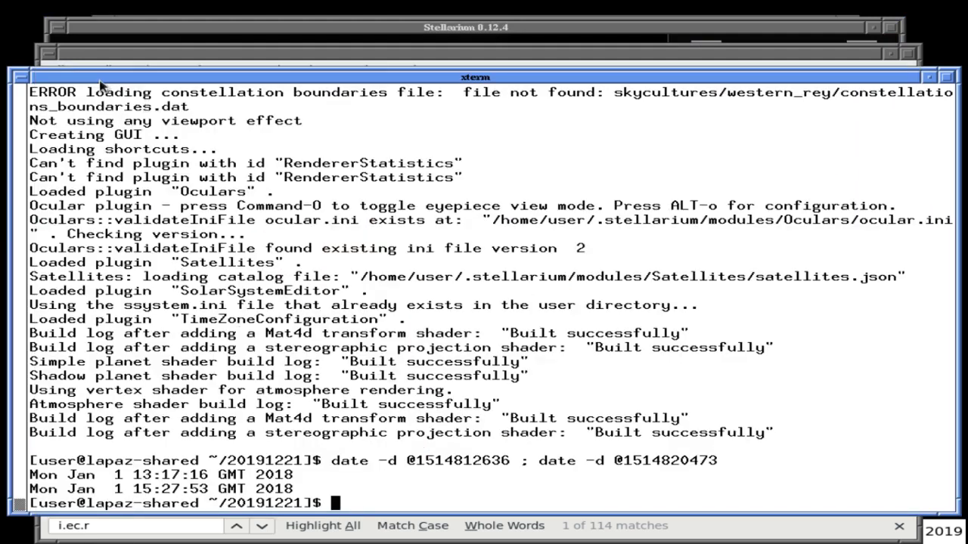
pyautogui.hotkey('alt', 'Tab')
pyautogui.hotkey('alt', 'Tab')
pyautogui.hotkey('alt', 'Tab')
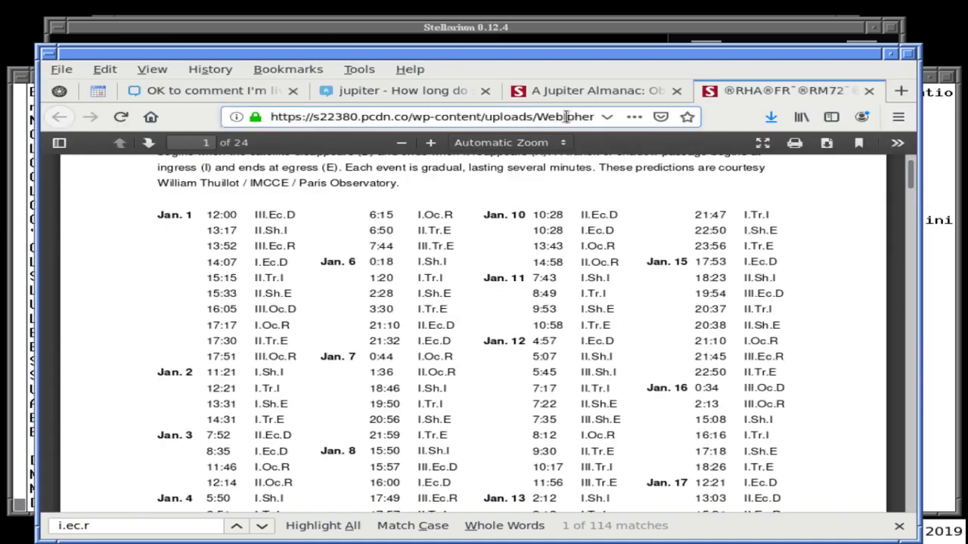
# Step: Search the web in the browser for "distance to jupiter in light minutes"
pyautogui.click(565, 116)
pyautogui.write('ist')
pyautogui.press('BackSpace')
pyautogui.press('BackSpace')
pyautogui.press('BackSpace')
pyautogui.write('distance to ju')
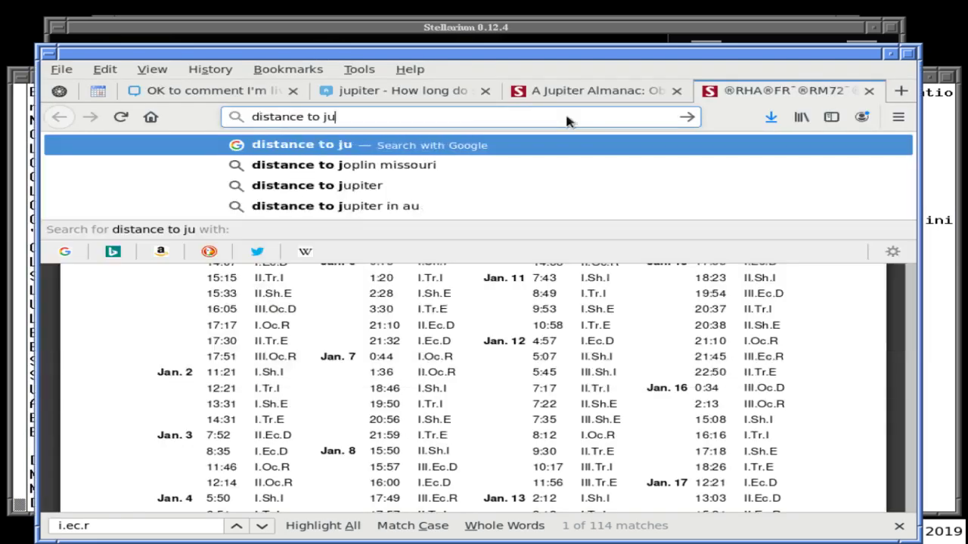
pyautogui.write('piter in light minutes')
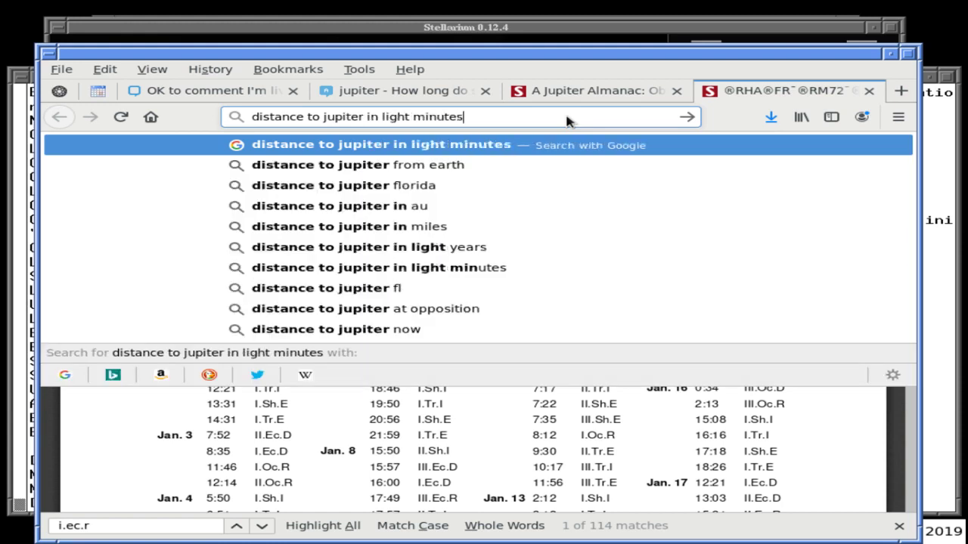
pyautogui.press('Return')
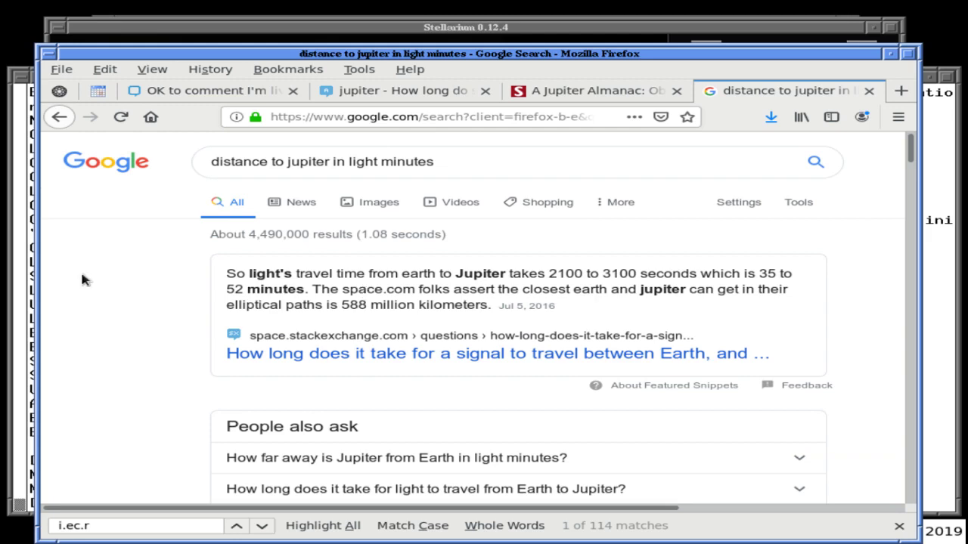
# Step: Switch to the README.stream notes in Emacs and go to the beginning of the file
pyautogui.click(236, 38)
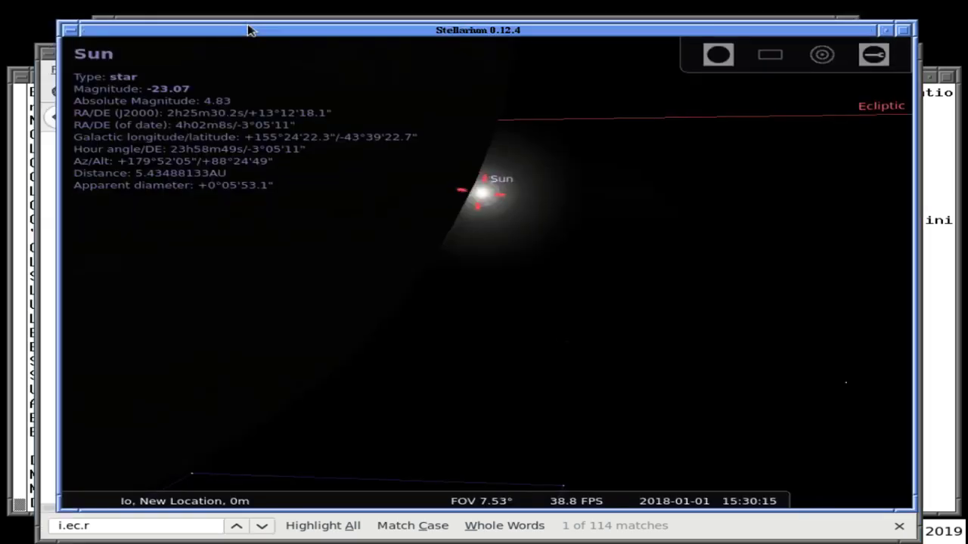
pyautogui.click(276, 45)
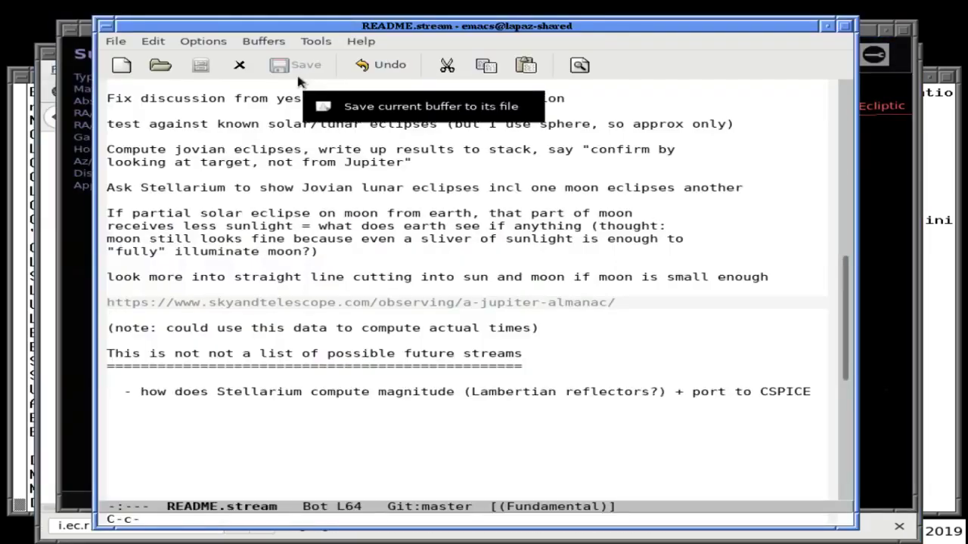
pyautogui.press('Escape')
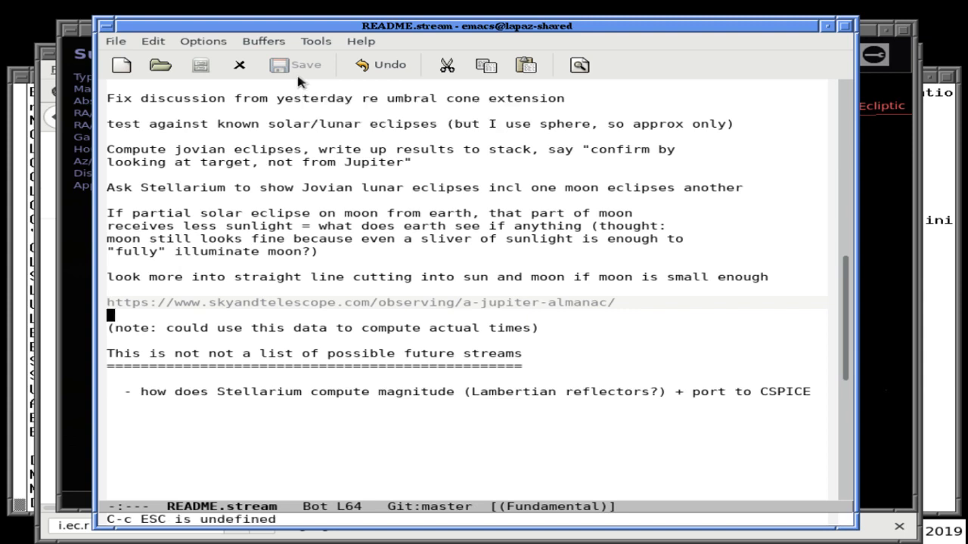
pyautogui.hotkey('ctrl', 'w')
pyautogui.hotkey('ctrl', 'y')
pyautogui.press('alt+less')
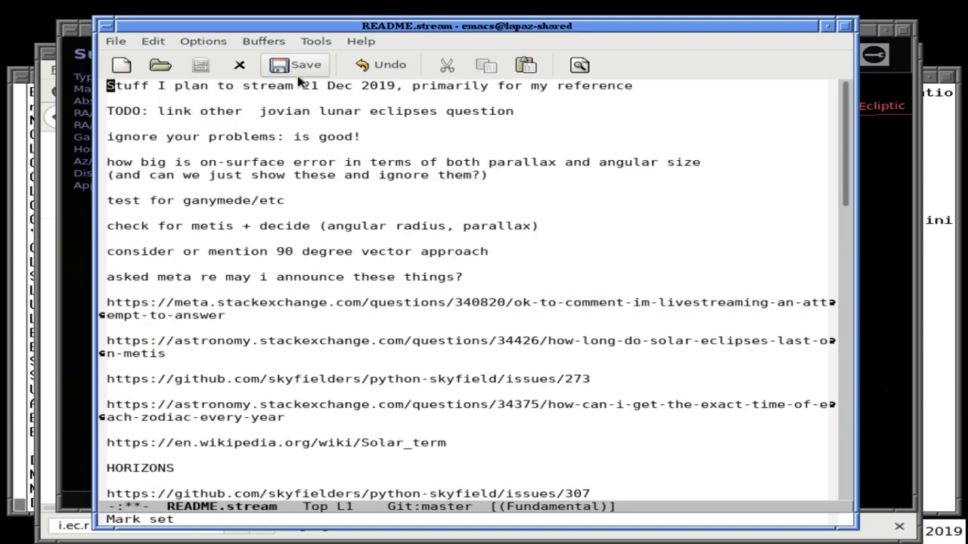
pyautogui.hotkey('ctrl', 'x')
pyautogui.hotkey('ctrl', 'f')
pyautogui.write('NOE')
pyautogui.press('Tab')
pyautogui.press('BackSpace')
pyautogui.write('TES')
pyautogui.press('Tab')
pyautogui.press('Return')
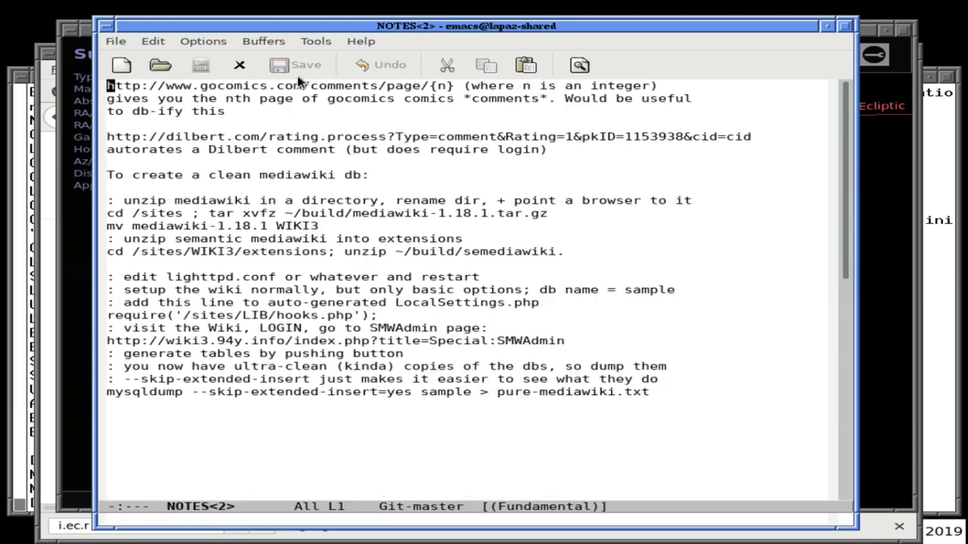
pyautogui.hotkey('ctrl', 'x')
pyautogui.press('b')
pyautogui.press('Return')
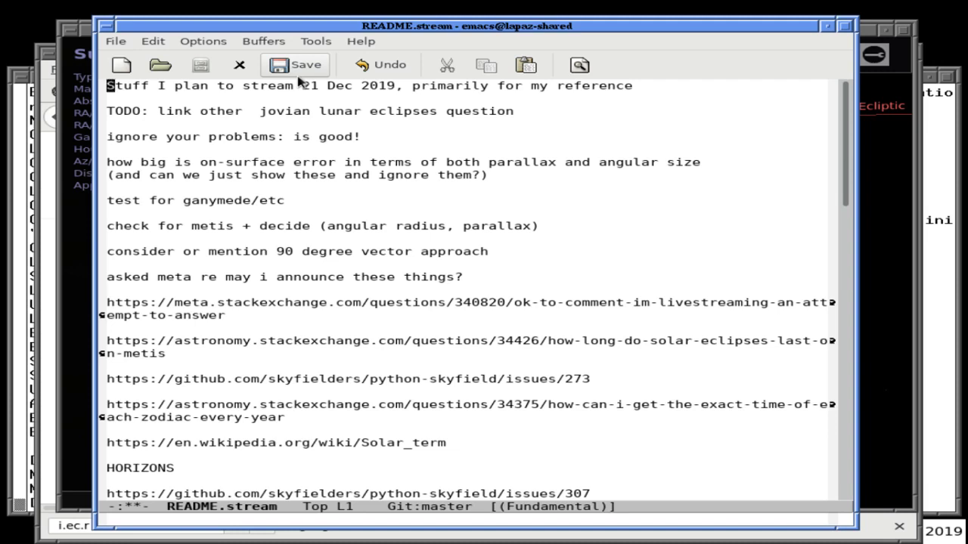
# Step: Append ", stellarium" to the end of the TODO line in README.stream
pyautogui.press('Down')
pyautogui.press('Down')
pyautogui.hotkey('ctrl', 'e')
pyautogui.write(', stellarium')
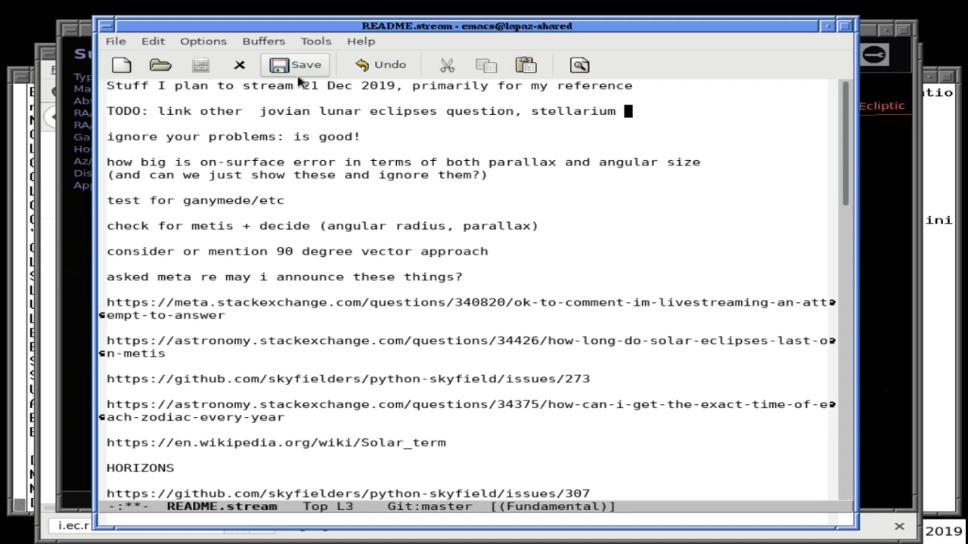
pyautogui.hotkey('ctrl', 's')
pyautogui.write('stellar')
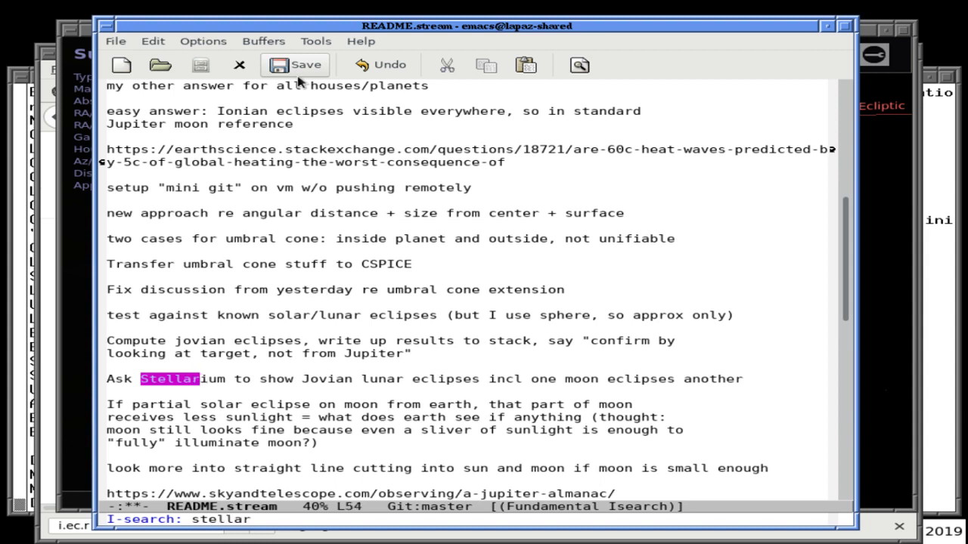
pyautogui.hotkey('ctrl', 'g')
# Step: Complete the TODO line with "mention, light travel time", rewrap the paragraph, and save README.stream
pyautogui.write('menion,')
pyautogui.press('BackSpace')
pyautogui.press('BackSpace')
pyautogui.press('BackSpace')
pyautogui.press('BackSpace')
pyautogui.press('BackSpace')
pyautogui.write('tion, stellarium mention,light travel time')
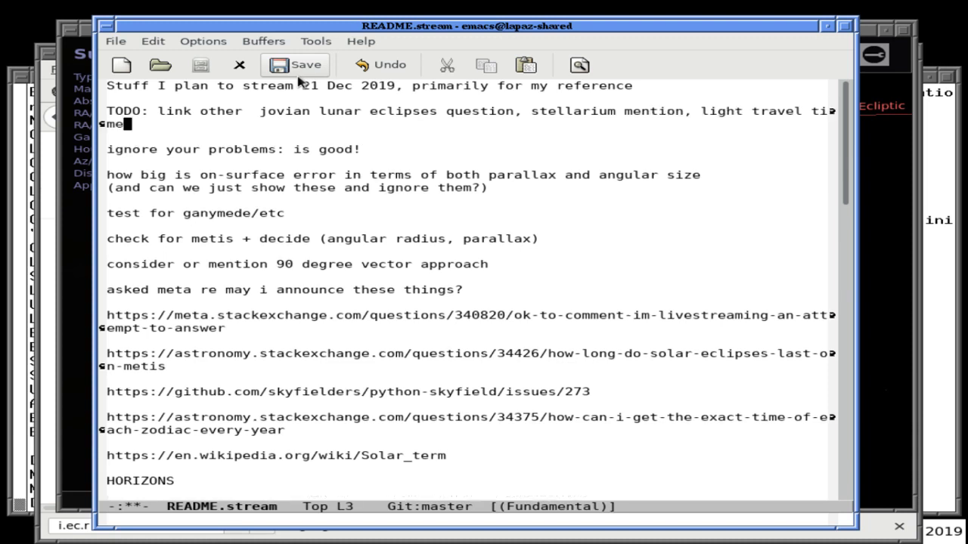
pyautogui.hotkey('alt', 'q')
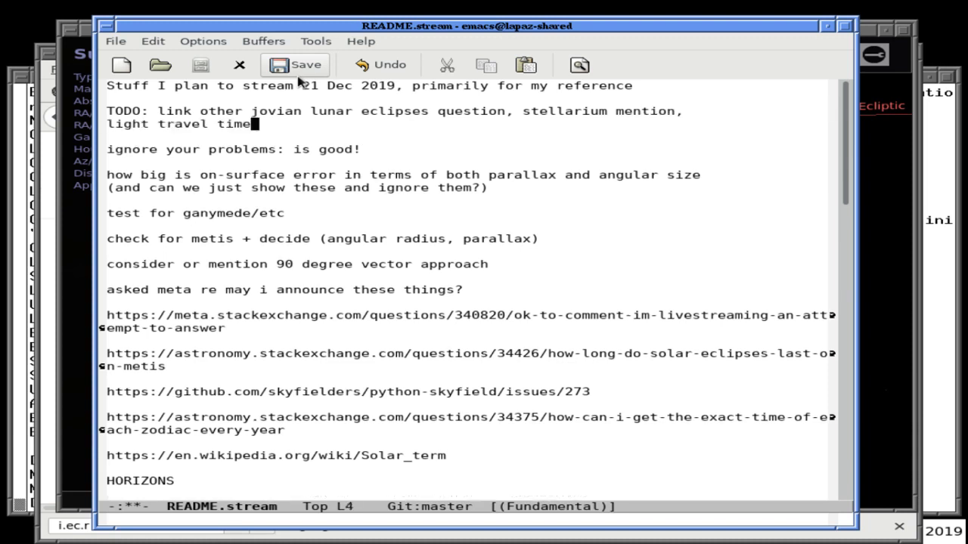
pyautogui.press('Return')
pyautogui.press('Return')
pyautogui.click(299, 76)
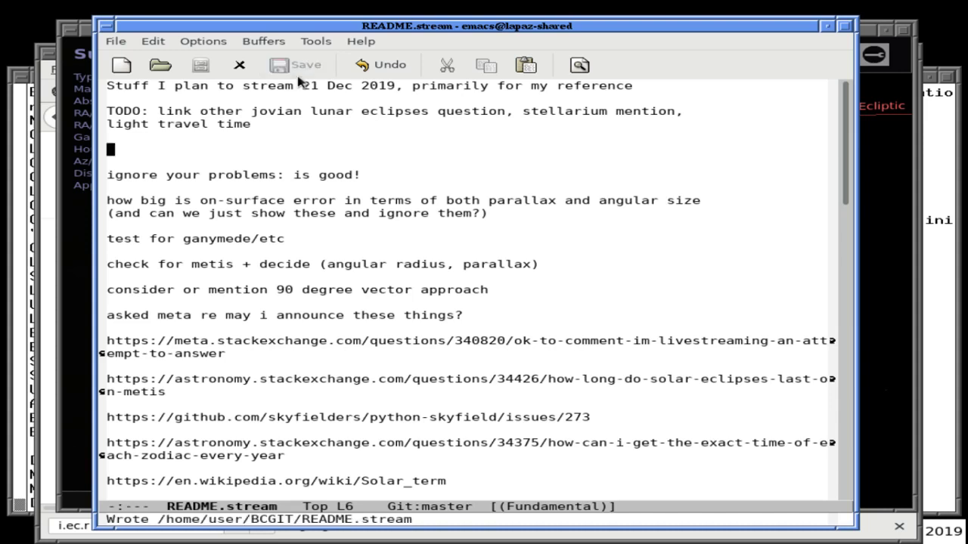
# Step: Add "(is why mismatch)" after "light travel time" in the TODO note and save README.stream
pyautogui.press('Left')
pyautogui.press('Left')
pyautogui.write('(')
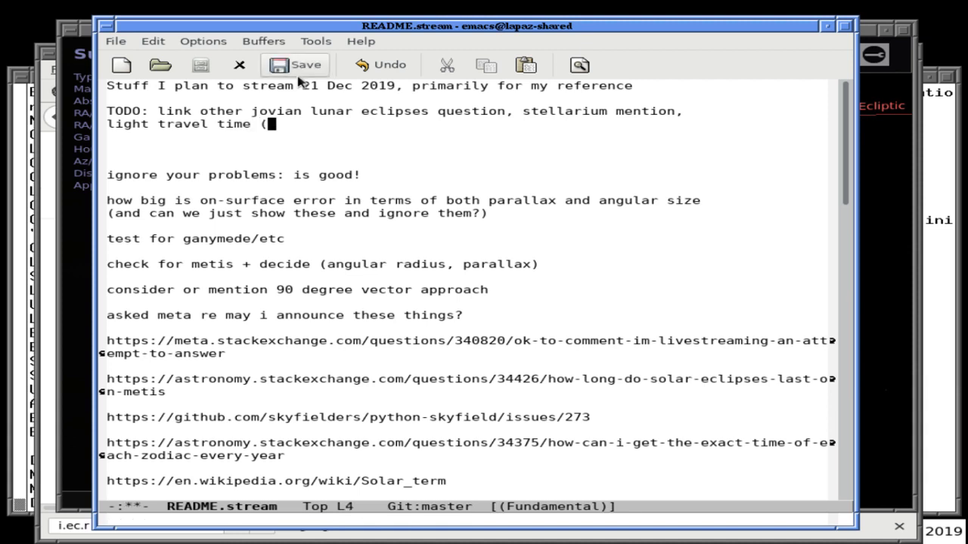
pyautogui.write('is why mismat')
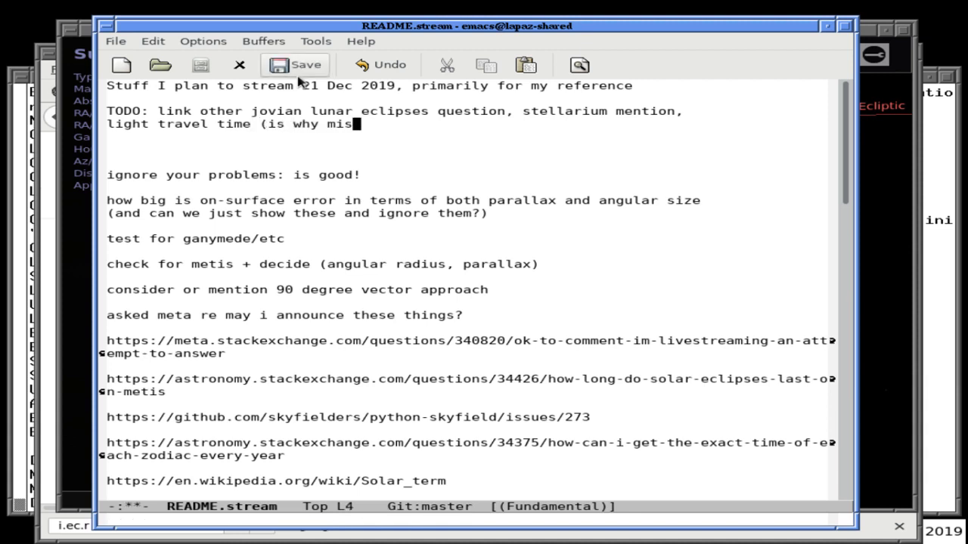
pyautogui.press('BackSpace')
pyautogui.write('match)')
pyautogui.press('Down')
pyautogui.press('Return')
pyautogui.click(299, 76)
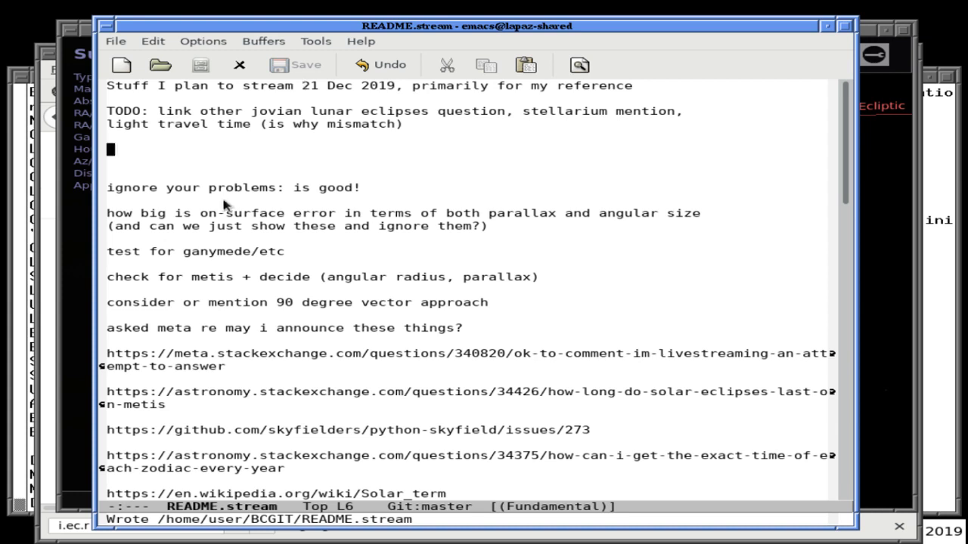
# Step: Switch to the terminal and rerun bc-obscurations for IO SUN JUPITER 2018 2019, piped to less
pyautogui.hotkey('alt', 'Tab')
pyautogui.hotkey('alt', 'Tab')
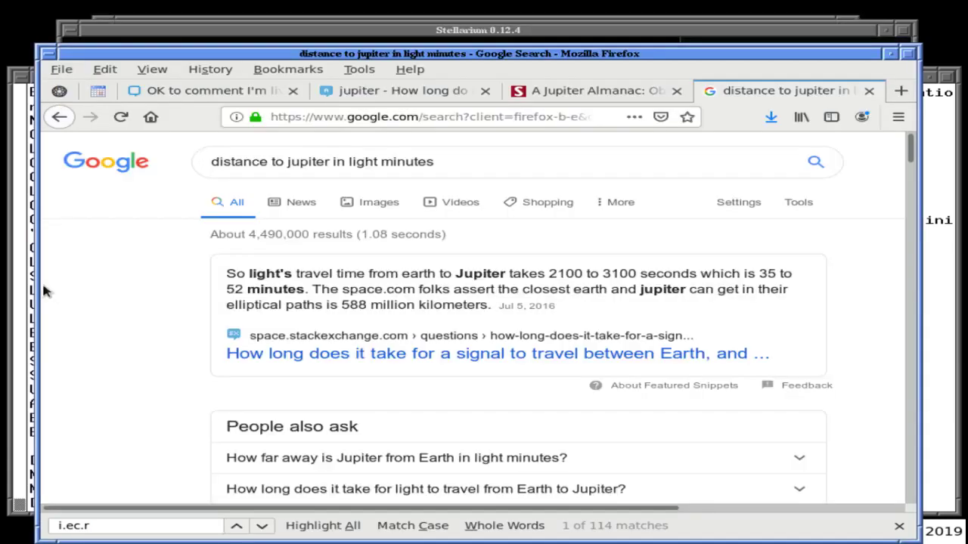
pyautogui.click(22, 289)
pyautogui.press('Up')
pyautogui.press('Up')
pyautogui.press('Up')
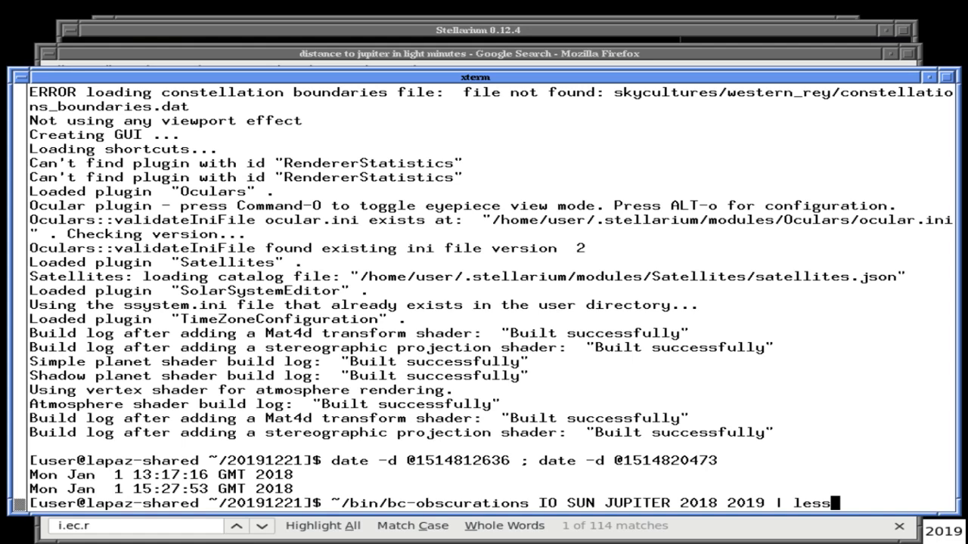
pyautogui.press('Return')
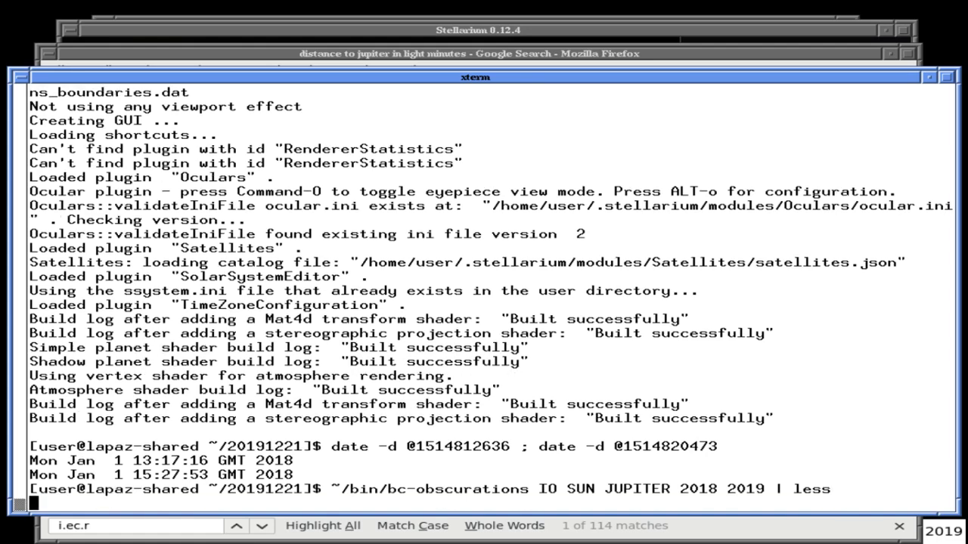
# Step: Page through the list of eclipse start and end times to its end and quit the pager
pyautogui.press('space')
pyautogui.press('space')
pyautogui.press('space')
pyautogui.press('space')
pyautogui.press('space')
pyautogui.press('space')
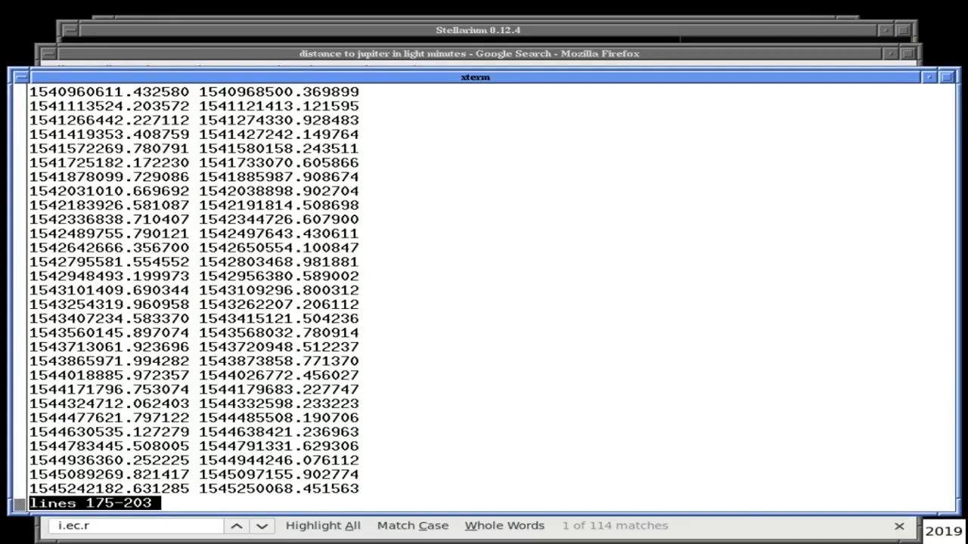
pyautogui.press('space')
pyautogui.press('q')
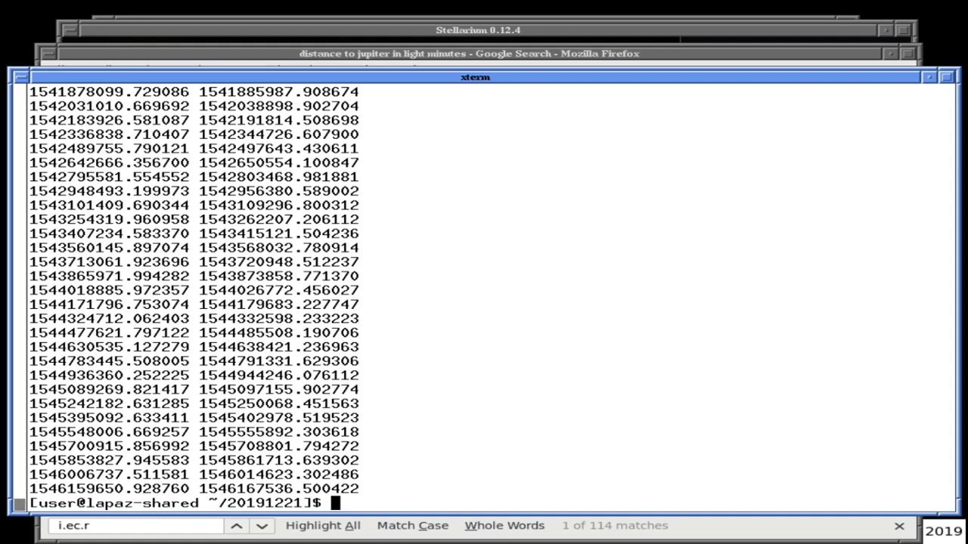
# Step: Rerun the IO SUN JUPITER 2018 2019 obscurations command piped through "sort -R | head" for a random sample
pyautogui.press('Up')
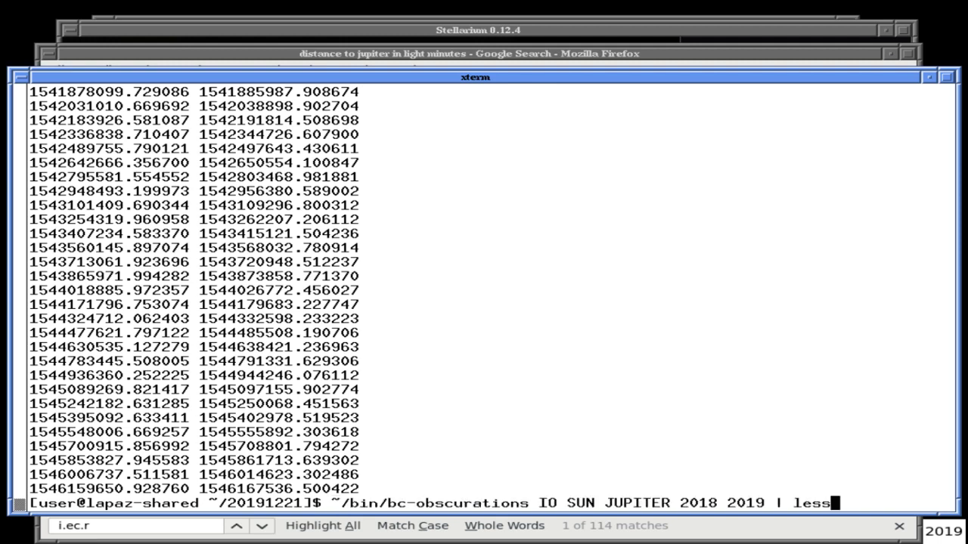
pyautogui.press('BackSpace')
pyautogui.press('BackSpace')
pyautogui.press('BackSpace')
pyautogui.press('BackSpace')
pyautogui.write('sort -R | head')
pyautogui.press('Return')
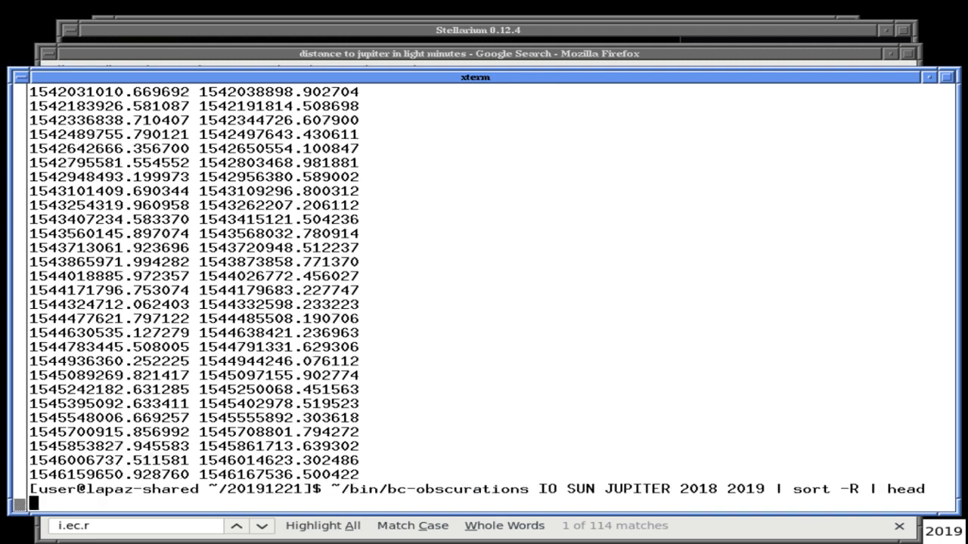
pyautogui.write('date -d @')
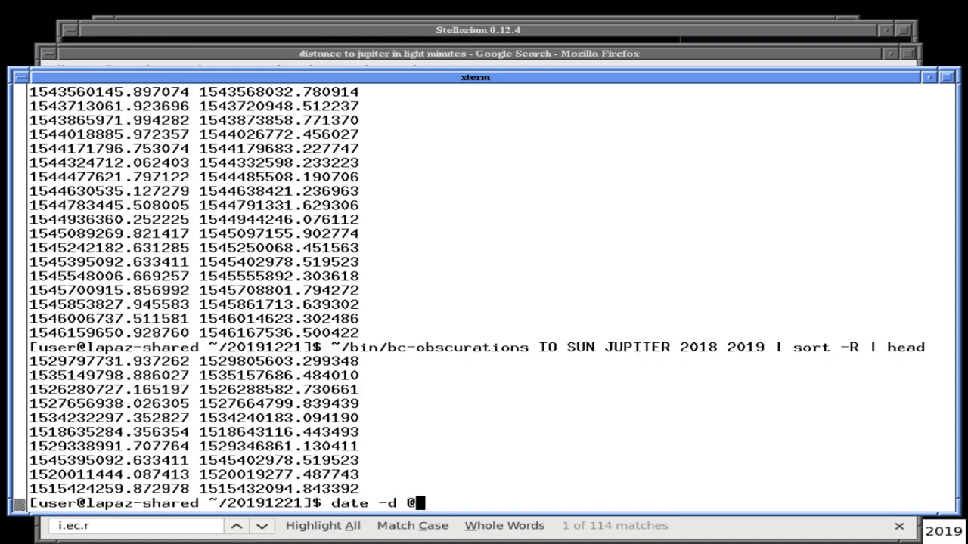
pyautogui.doubleClick(90, 361)
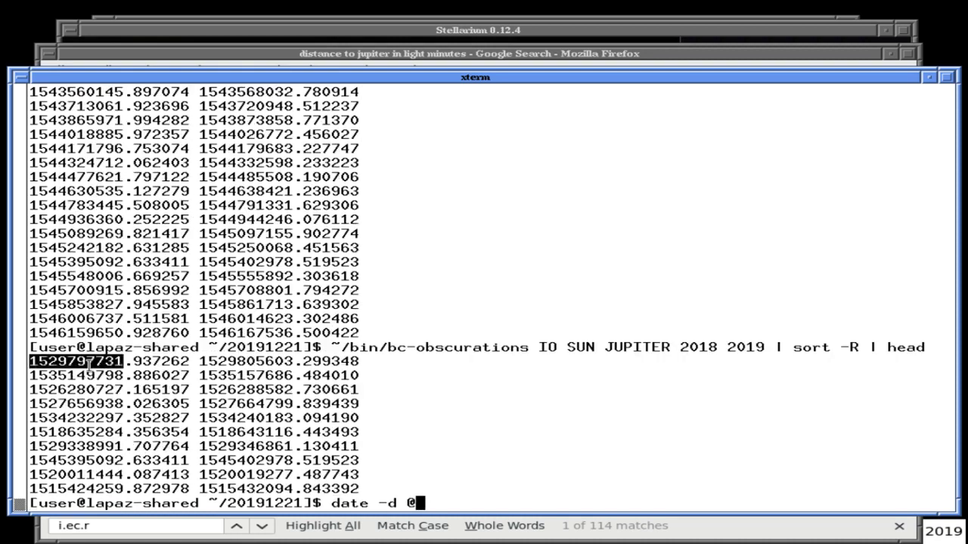
pyautogui.middleClick(384, 370)
pyautogui.write('; date -d @')
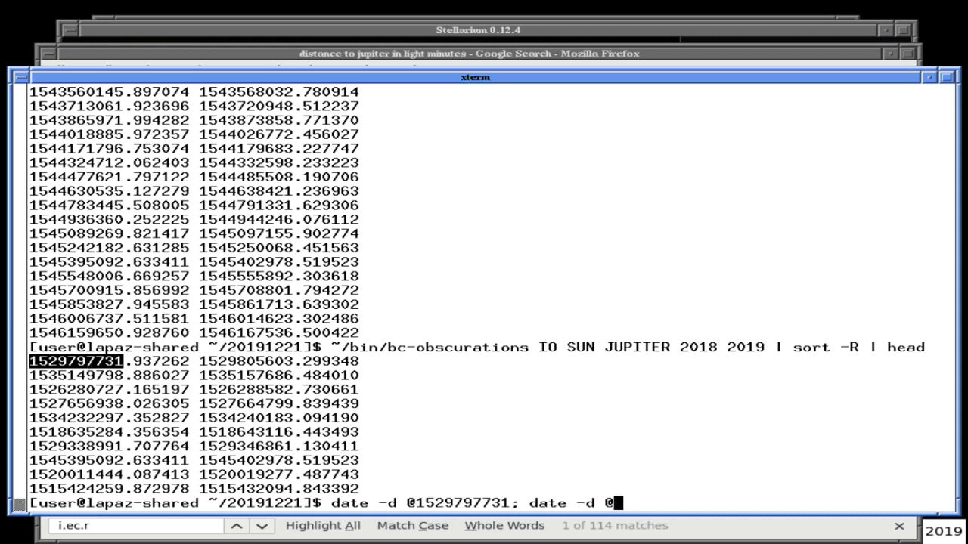
pyautogui.doubleClick(270, 361)
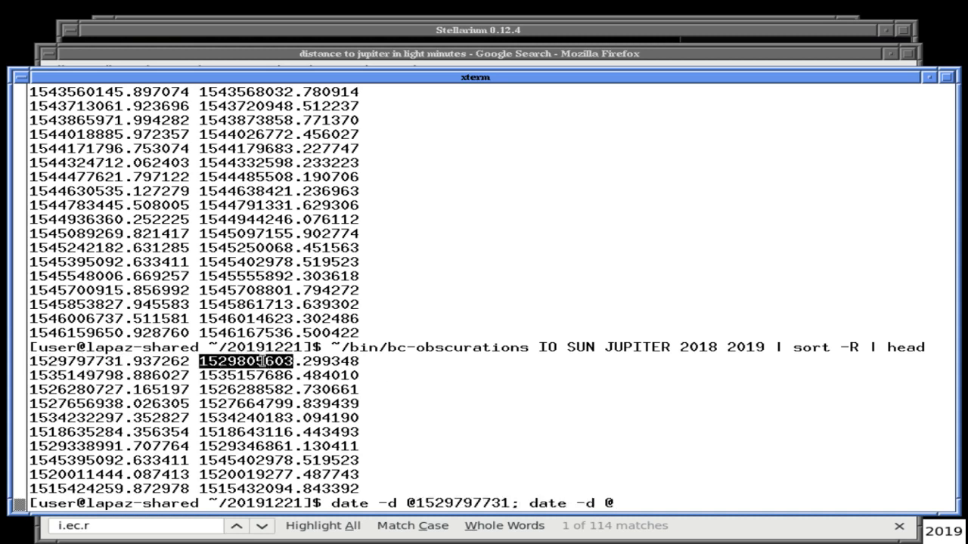
pyautogui.middleClick(436, 256)
pyautogui.press('Return')
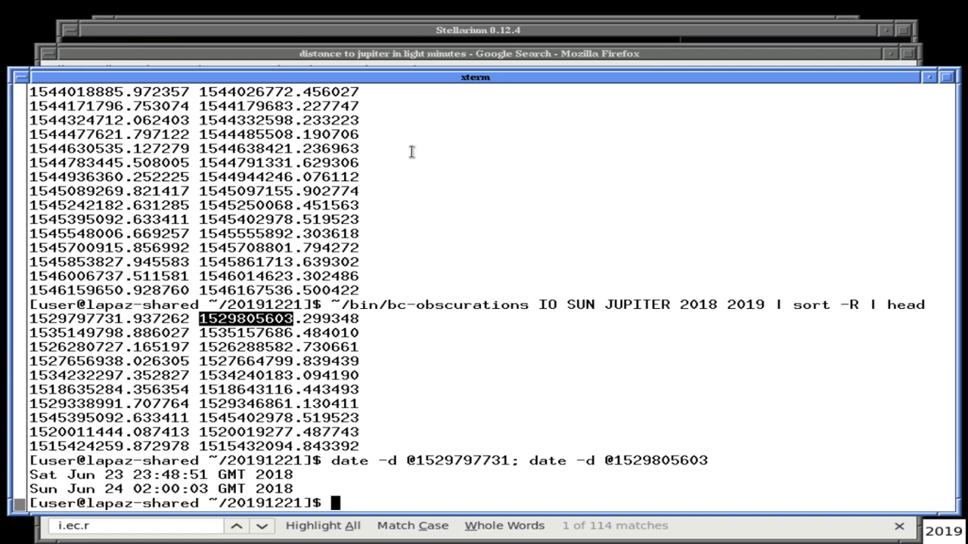
# Step: Switch to Emacs, add the note "table error for io disappears doesnt reappear very unrealistic" below the TODO in README.stream, and save
pyautogui.click(393, 56)
pyautogui.click(369, 25)
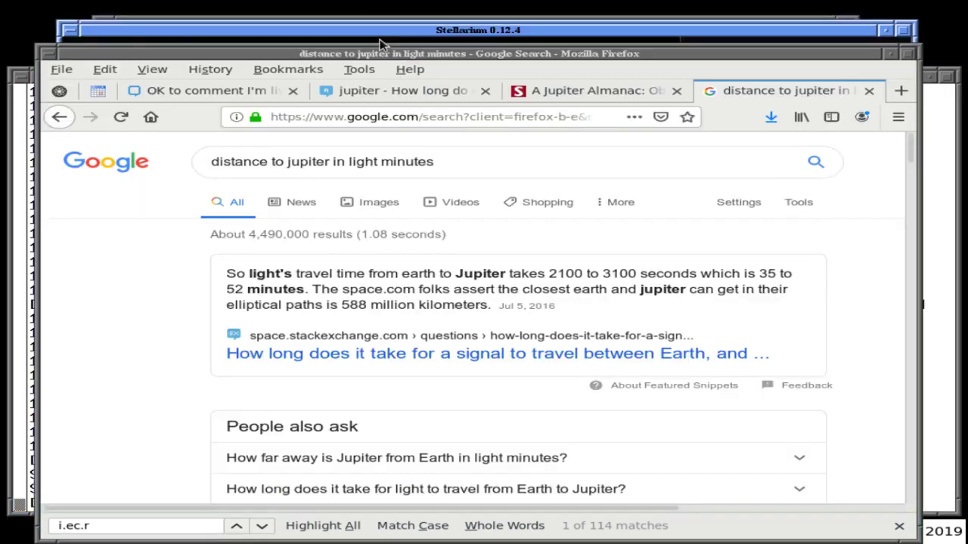
pyautogui.click(370, 18)
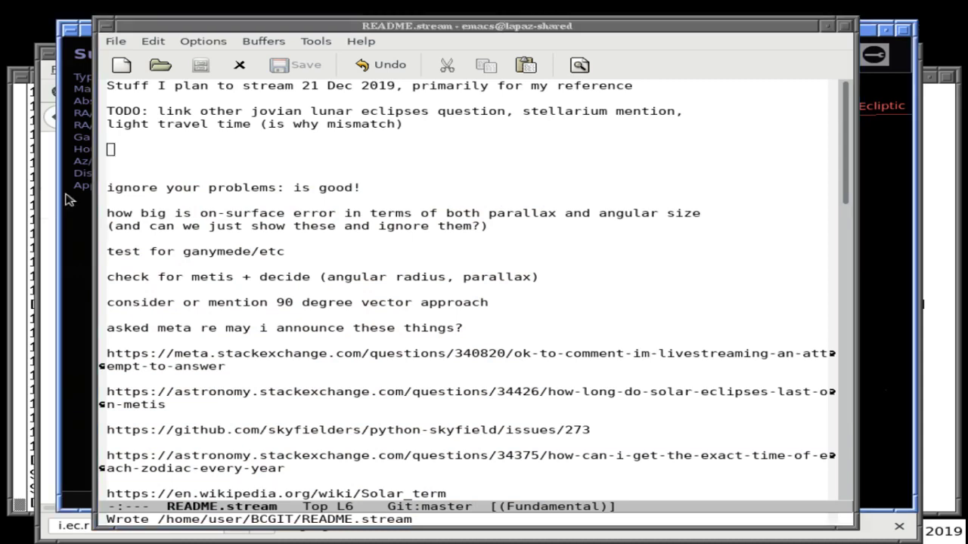
pyautogui.click(43, 219)
pyautogui.click(161, 42)
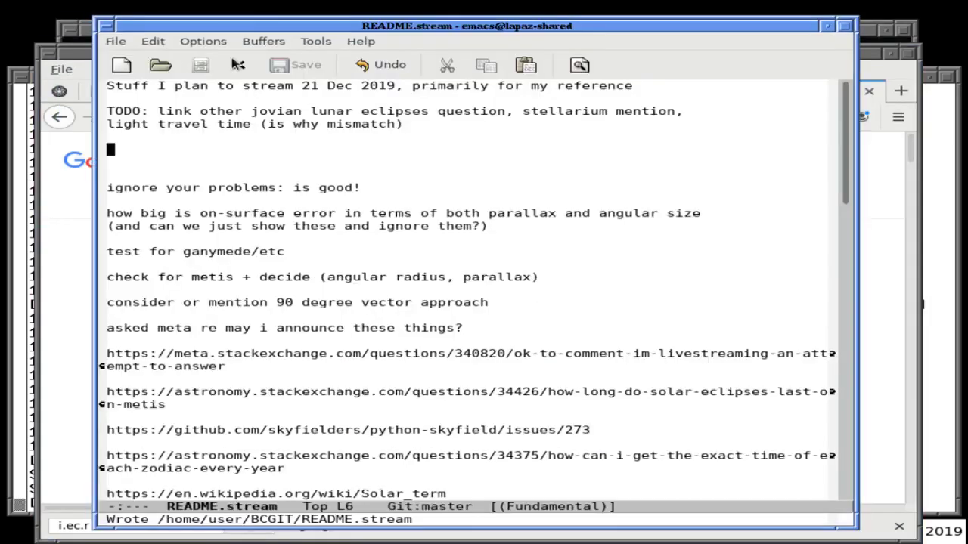
pyautogui.write('table erro')
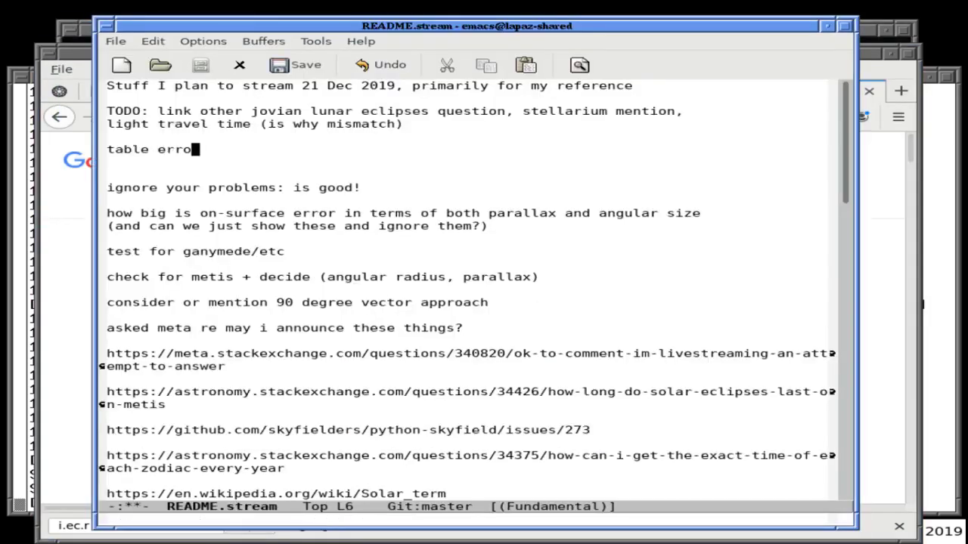
pyautogui.write('r for io disa')
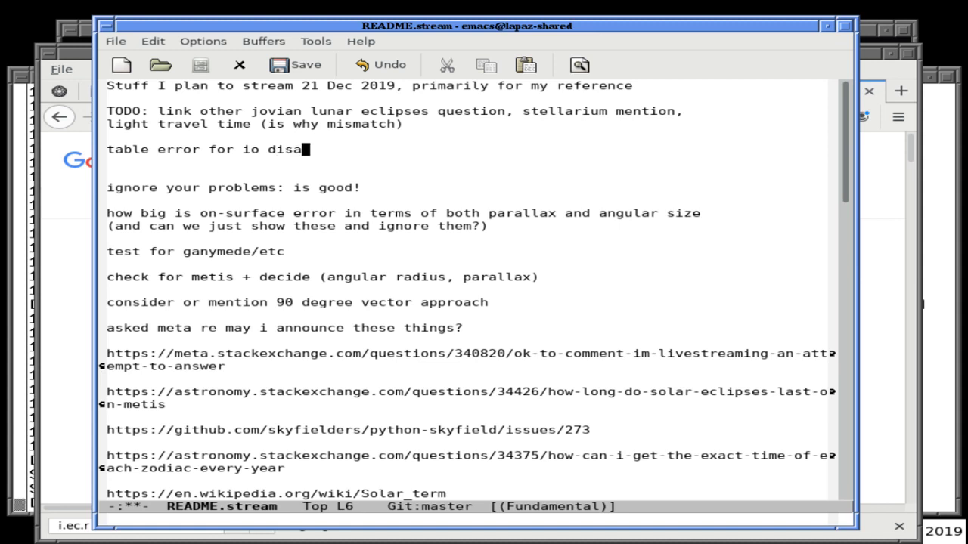
pyautogui.write('ppears doesnt reapper, v')
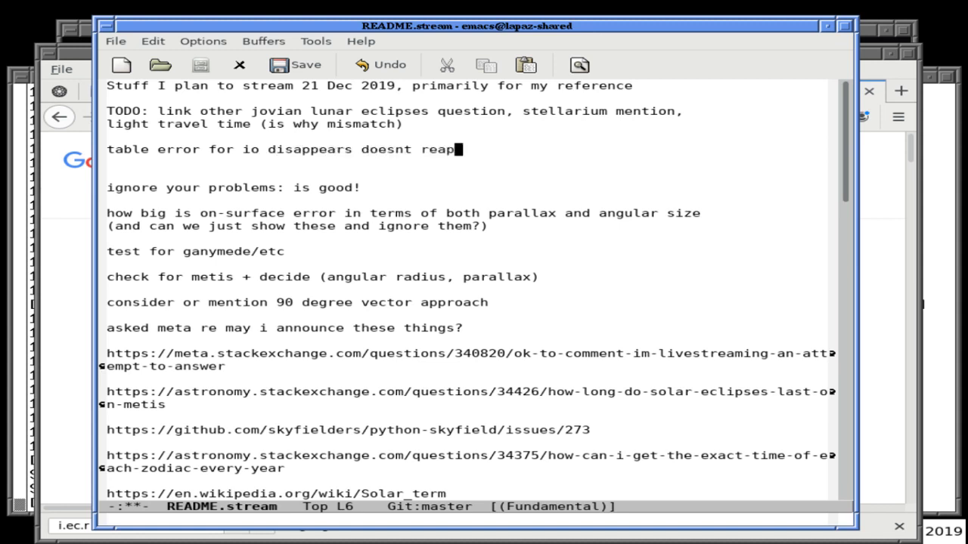
pyautogui.press('BackSpace')
pyautogui.press('BackSpace')
pyautogui.press('BackSpace')
pyautogui.press('BackSpace')
pyautogui.press('BackSpace')
pyautogui.write('ear very unrealistic')
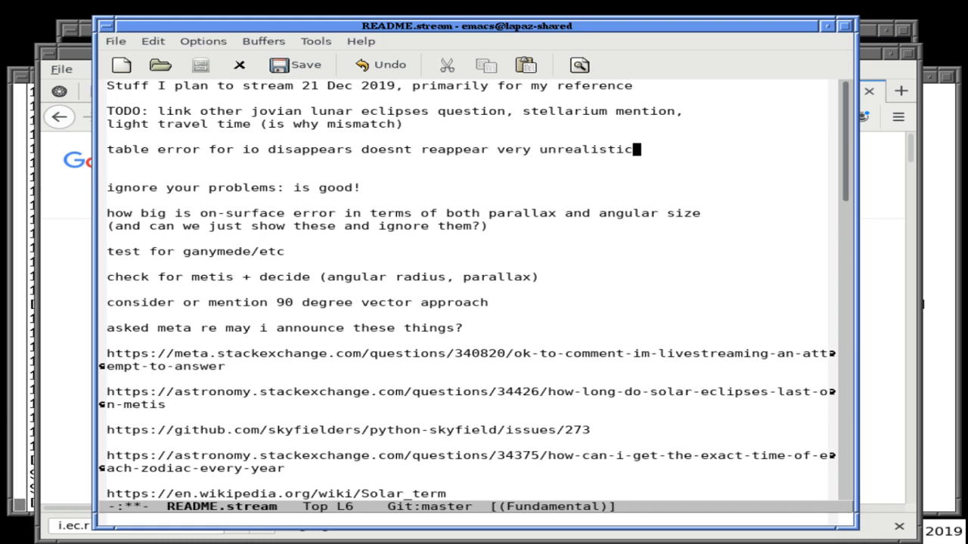
pyautogui.press('Return')
pyautogui.press('Return')
pyautogui.hotkey('ctrl', 'x')
pyautogui.hotkey('ctrl', 's')
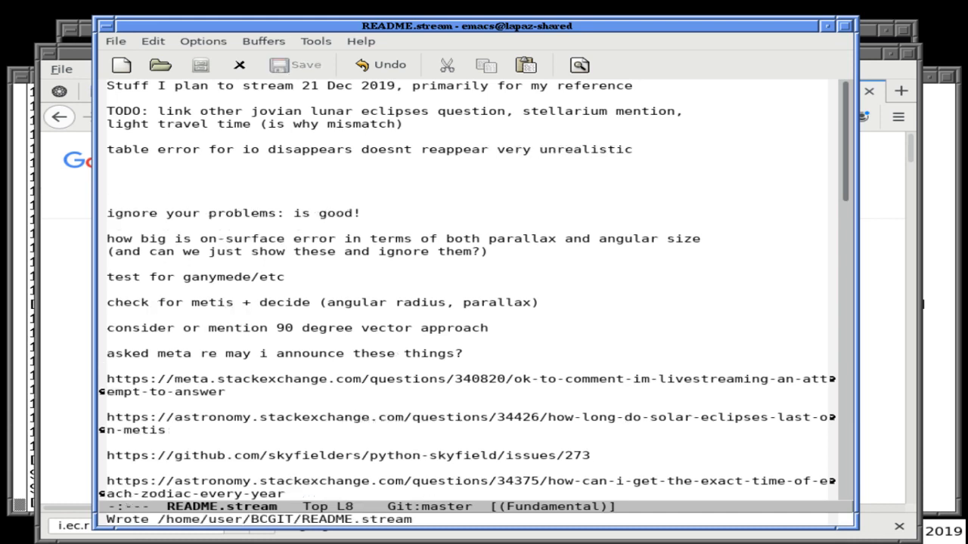
# Step: Switch to Firefox and bring up the Sky & Telescope "A Jupiter Almanac" page
pyautogui.hotkey('alt', 'Tab')
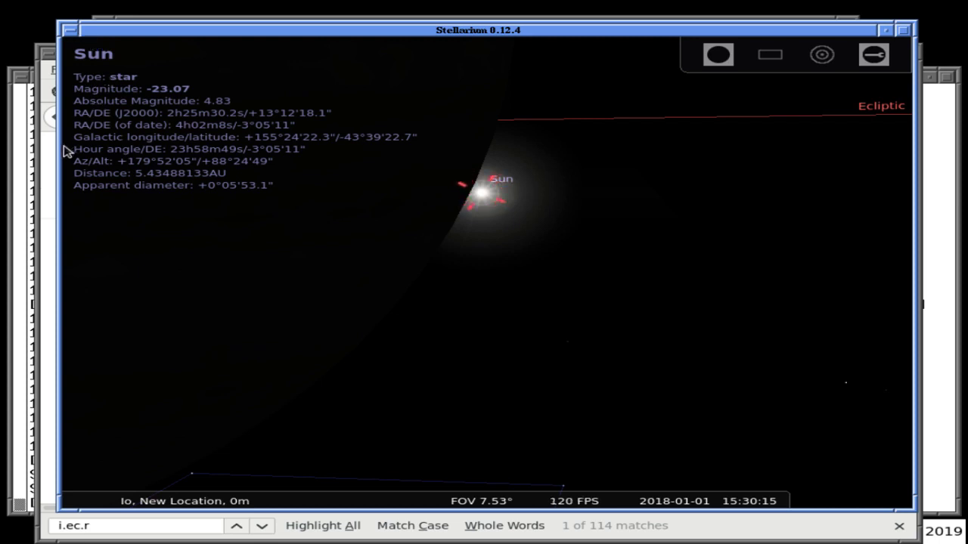
pyautogui.click(52, 180)
pyautogui.hotkey('alt', 'Tab')
pyautogui.hotkey('alt', 'Tab')
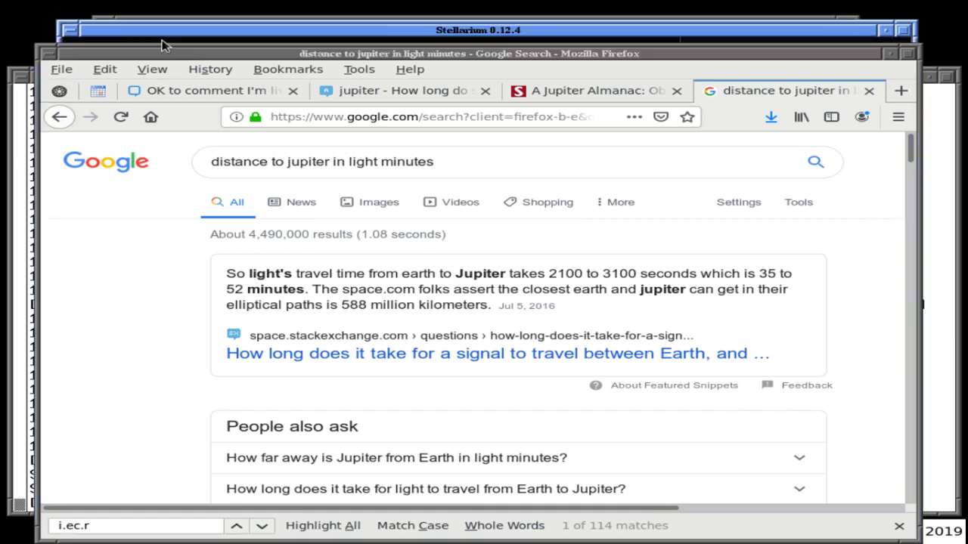
pyautogui.hotkey('alt', 'Tab')
pyautogui.hotkey('alt', 'Tab')
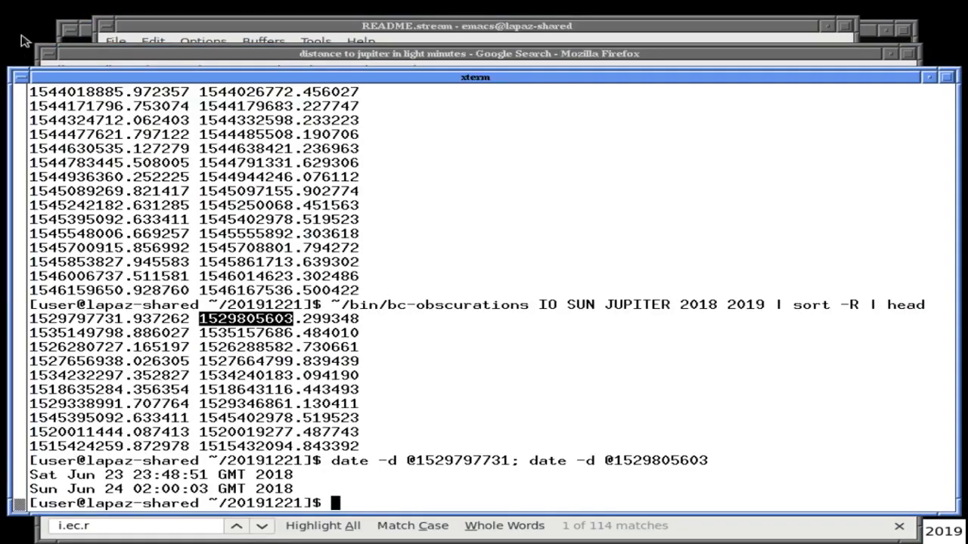
pyautogui.click(19, 30)
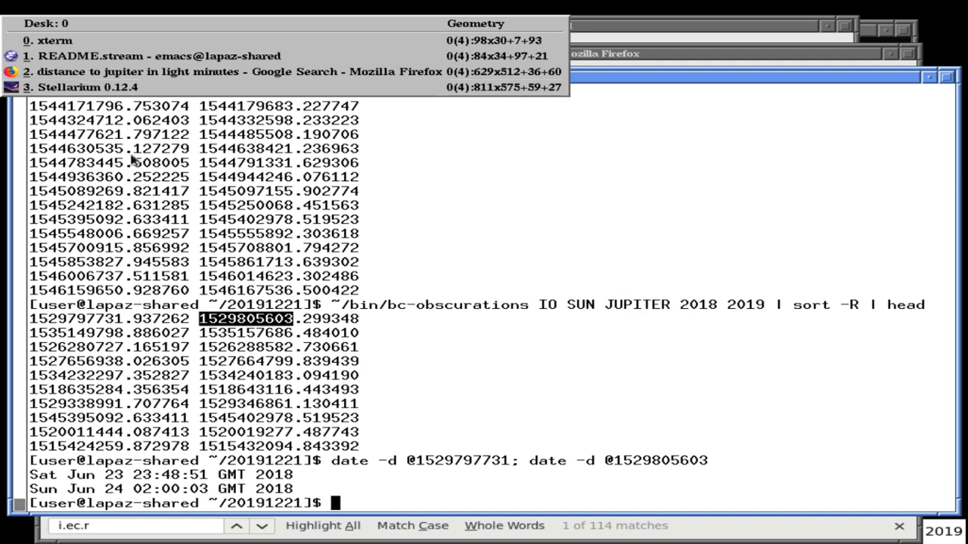
pyautogui.click(87, 72)
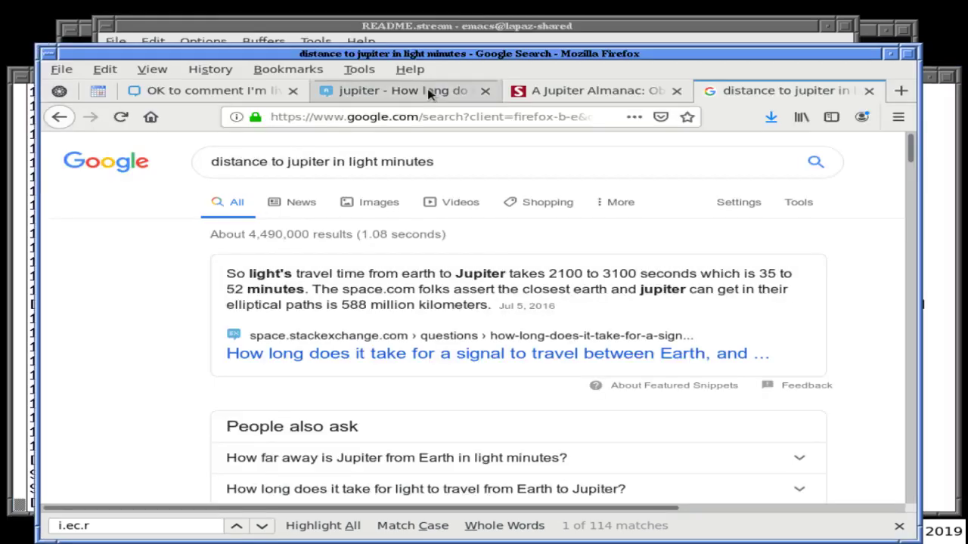
pyautogui.click(529, 90)
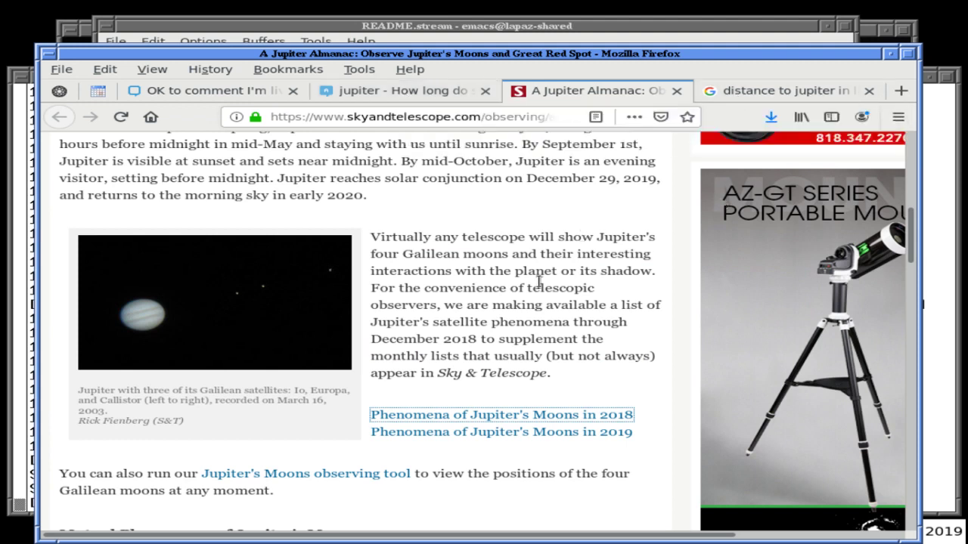
# Step: Reopen the 2018 Phenomena of Jupiter's Moons PDF from the browsing history
pyautogui.hotkey('alt', 'Tab')
pyautogui.hotkey('alt', 'Tab')
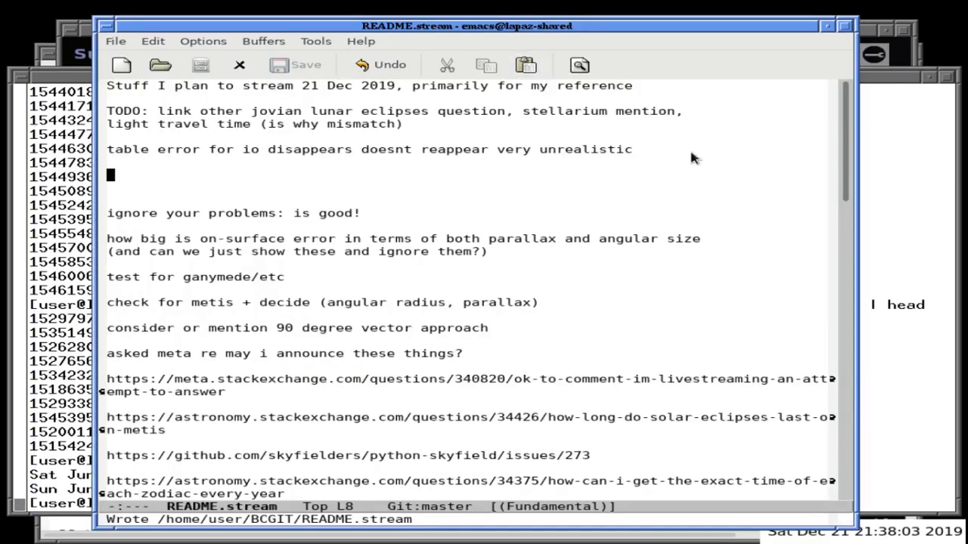
pyautogui.click(27, 76)
pyautogui.hotkey('alt', 'Tab')
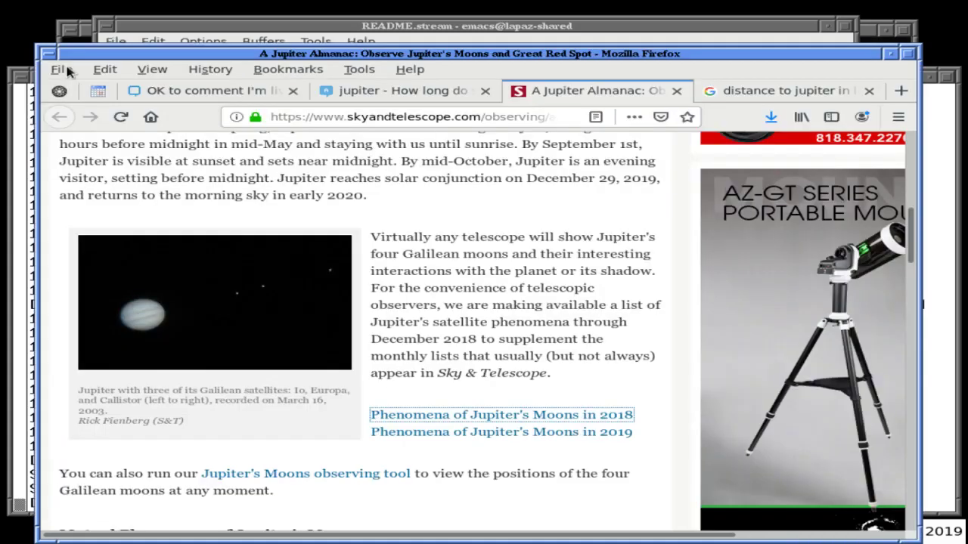
pyautogui.click(210, 70)
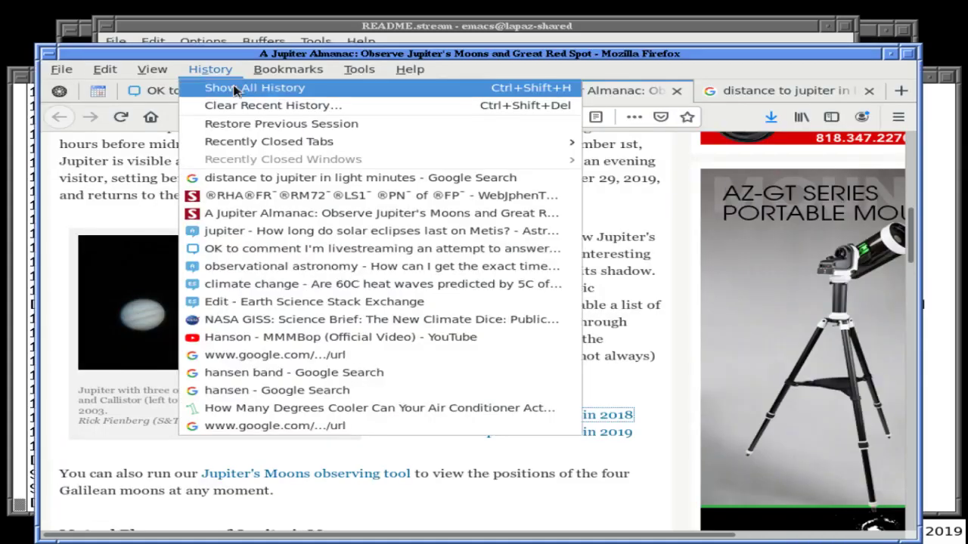
pyautogui.click(306, 195)
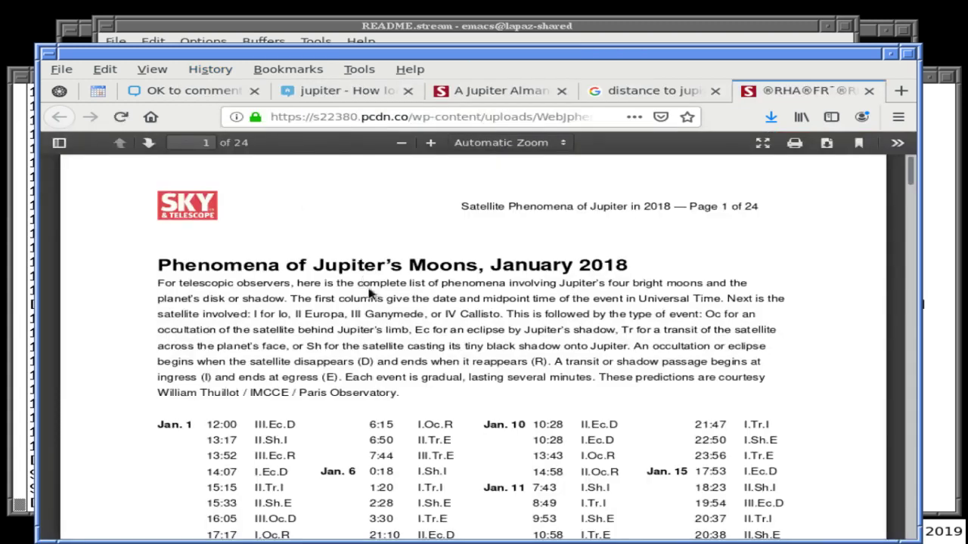
# Step: Examine the Jan. 1 Io events in the PDF's January 2018 table, including the I.Oc.R entry, and return to the explanation above it
pyautogui.scroll(-5, 317, 289)
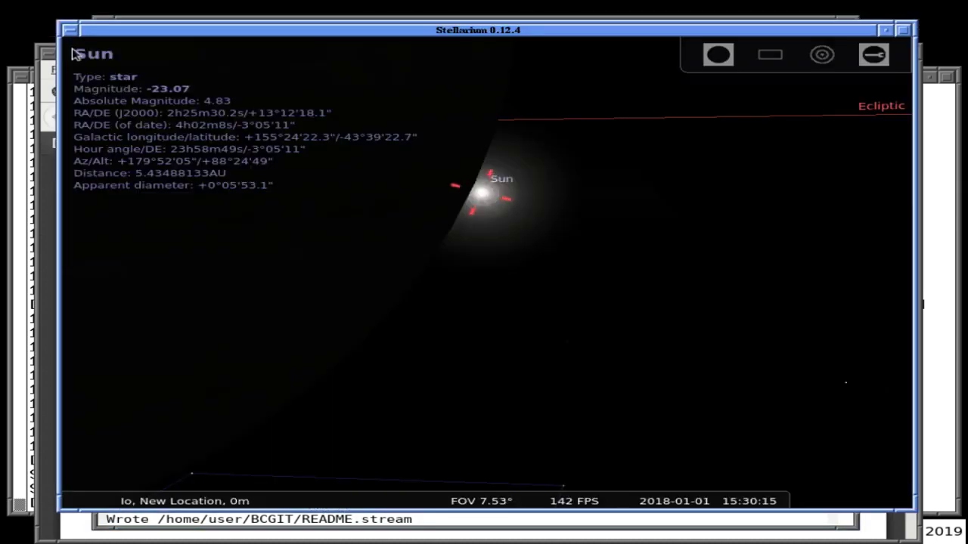
pyautogui.click(50, 67)
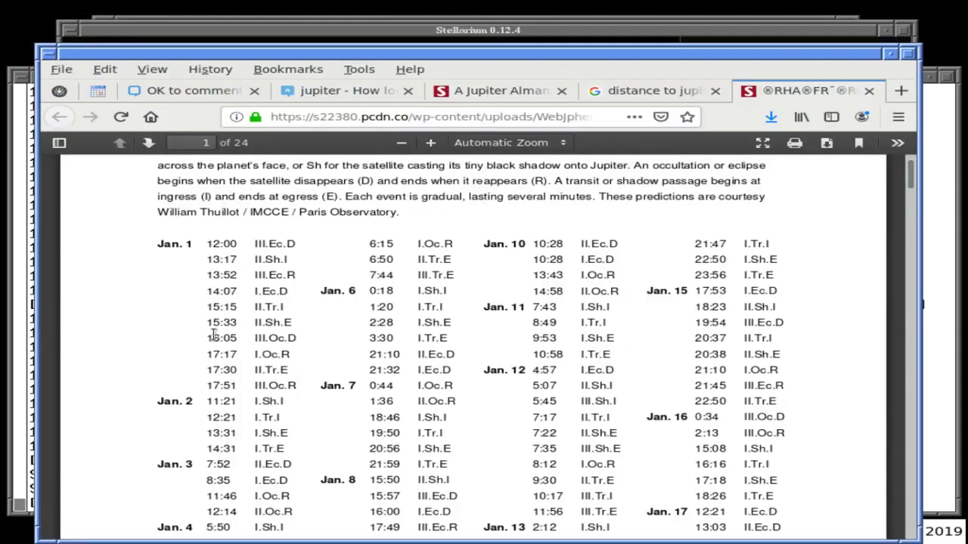
pyautogui.moveTo(211, 353); pyautogui.dragTo(241, 360)
pyautogui.click(258, 349)
pyautogui.scroll(5, 259, 350)
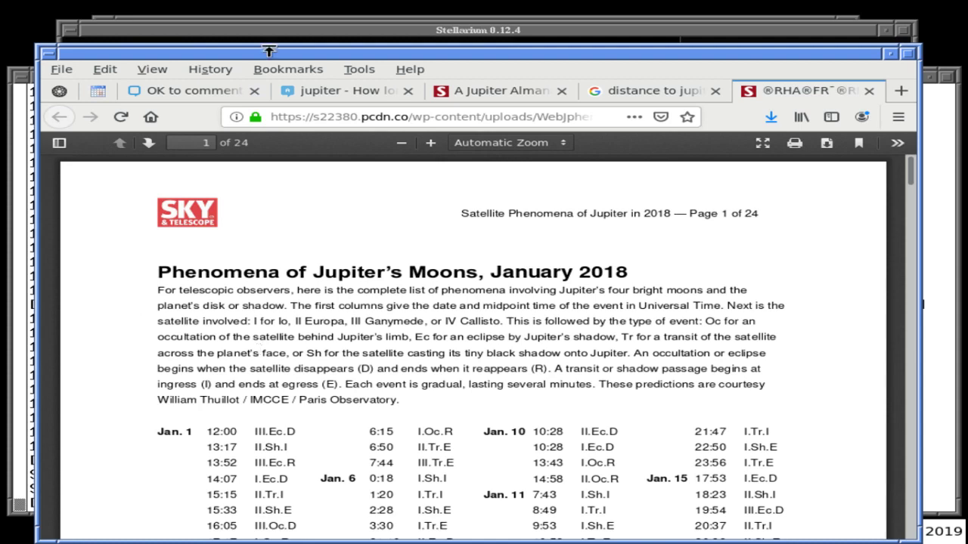
# Step: Switch to Emacs, add the note "bug sky + telescope-- can't be right" to README.stream, delete a blank line below it, and save
pyautogui.click(275, 18)
pyautogui.write('b')
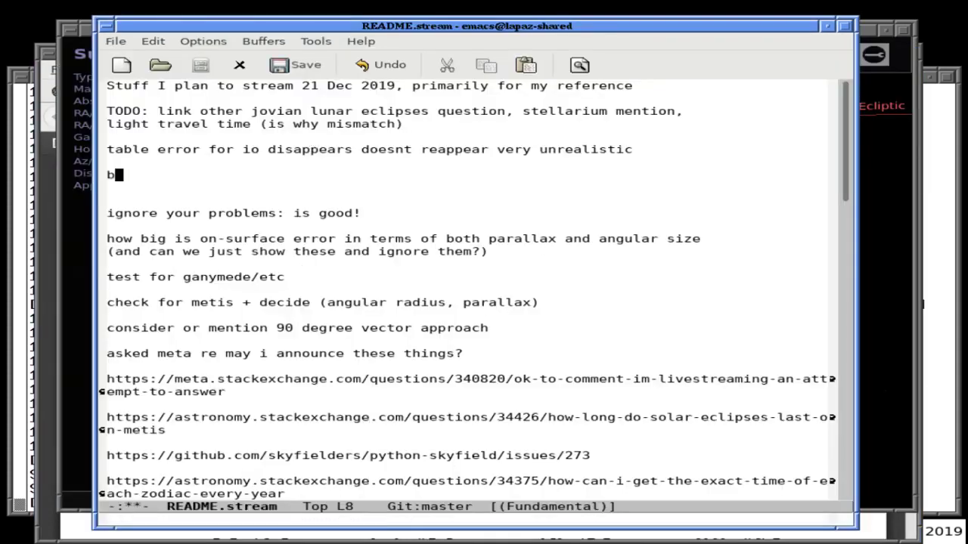
pyautogui.write('ug sky + telesc')
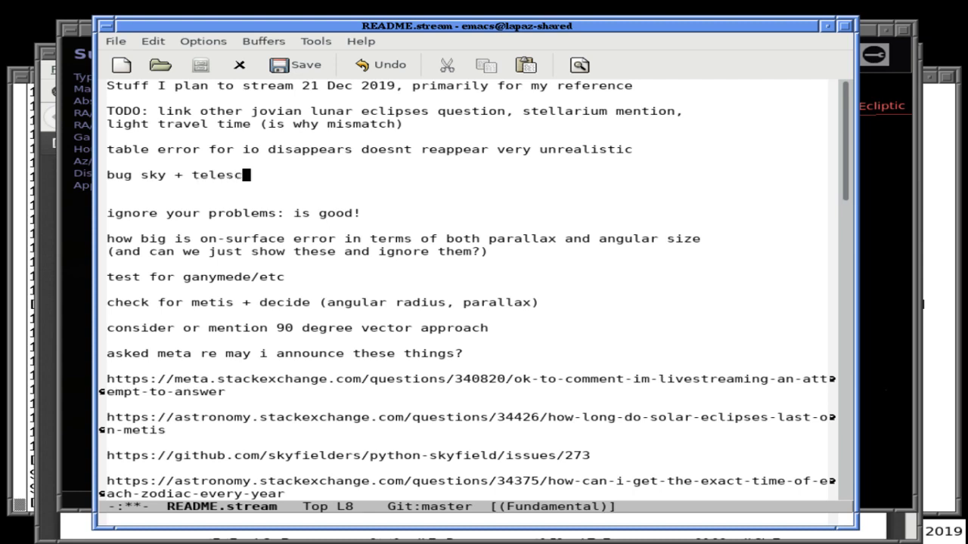
pyautogui.write("ope-- can't")
pyautogui.write('be right')
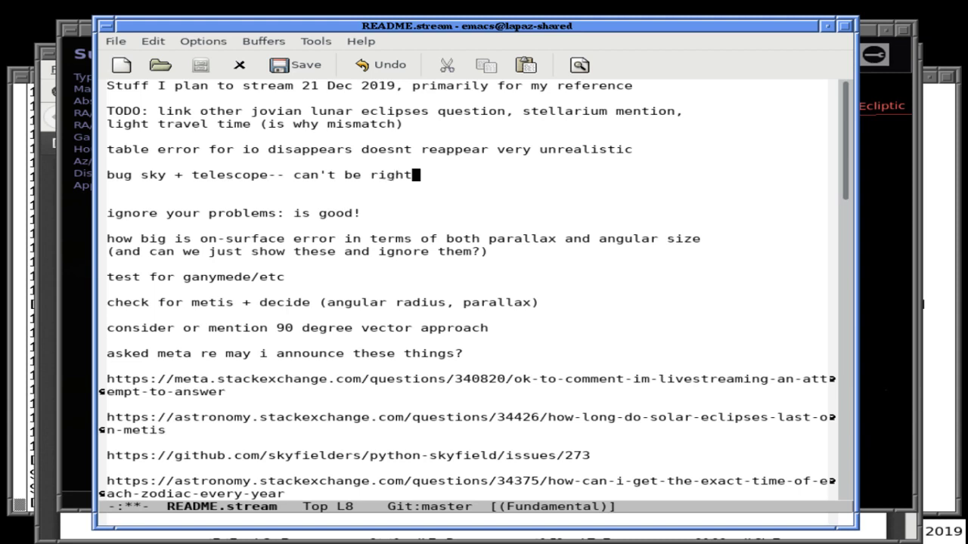
pyautogui.press('Down')
pyautogui.hotkey('ctrl', 'k')
pyautogui.hotkey('ctrl', 'x')
pyautogui.hotkey('ctrl', 's')
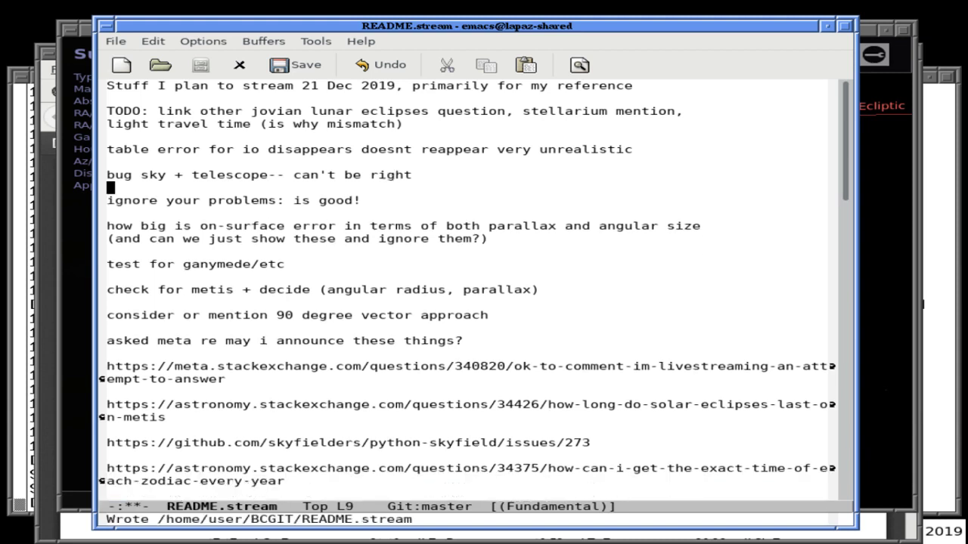